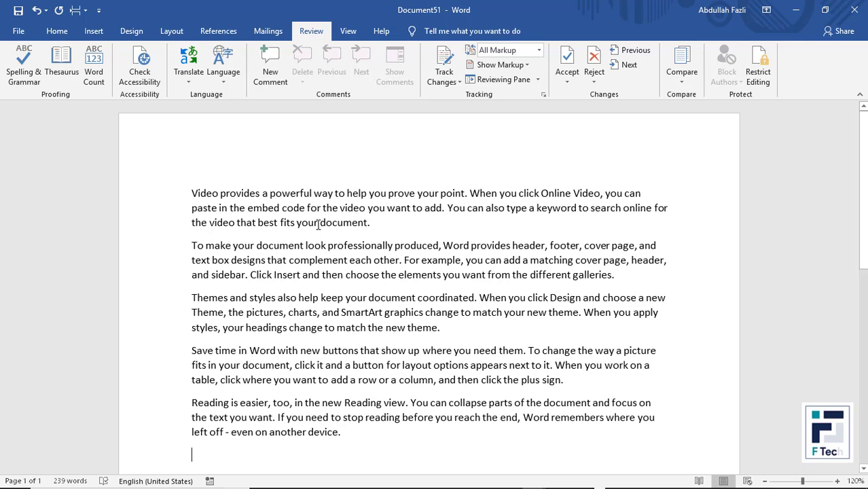
# Misspell the last word of the first paragraph as "documant" and run the spelling and grammar check
pyautogui.click(353, 223)
pyautogui.press('Delete')
pyautogui.write('a')
pyautogui.click(30, 72)
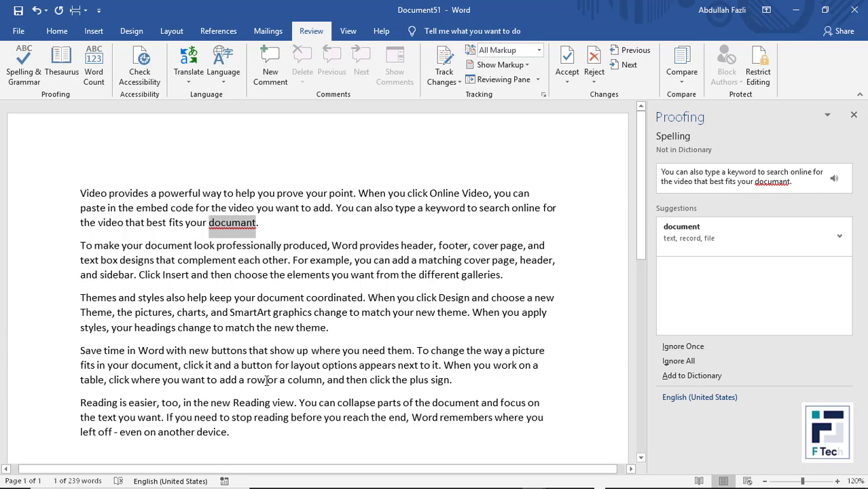
# Add an extra period after "device." in the last paragraph and write "He go to school" on a new line below it
pyautogui.click(282, 435)
pyautogui.scroll(-3, 279, 432)
pyautogui.write('.')
pyautogui.press('Return')
pyautogui.press('Return')
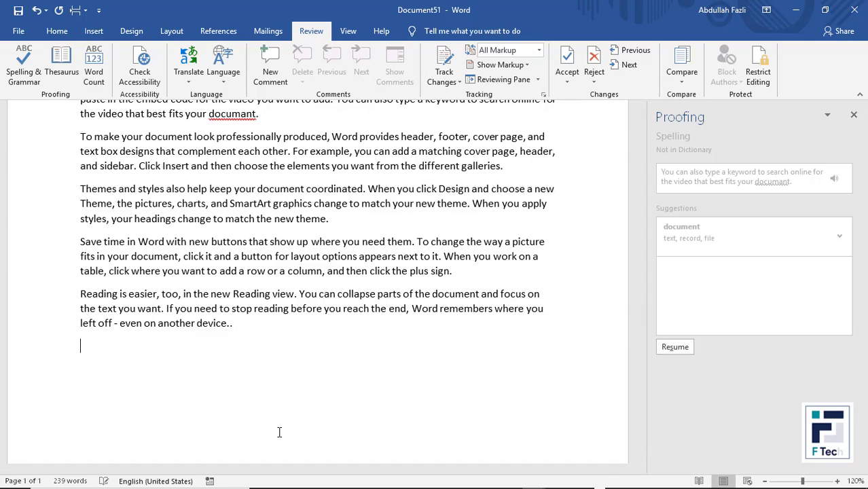
pyautogui.write('He go to schol')
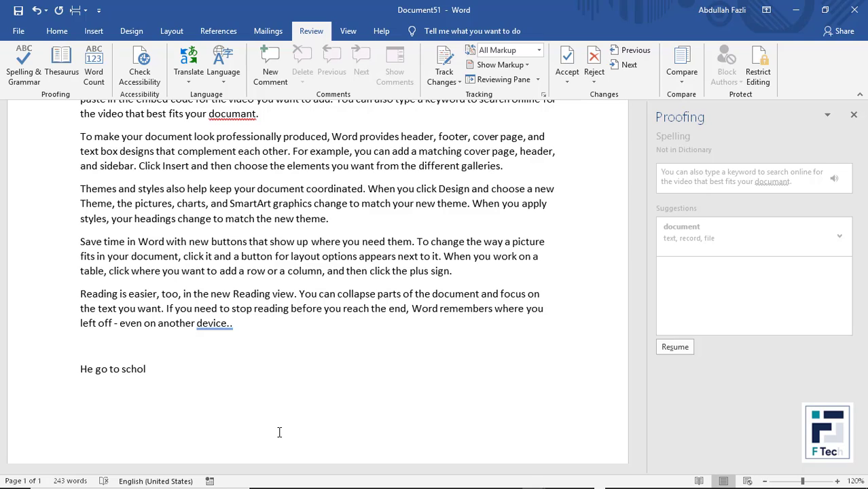
pyautogui.press('BackSpace')
pyautogui.write('ol')
pyautogui.press('Return')
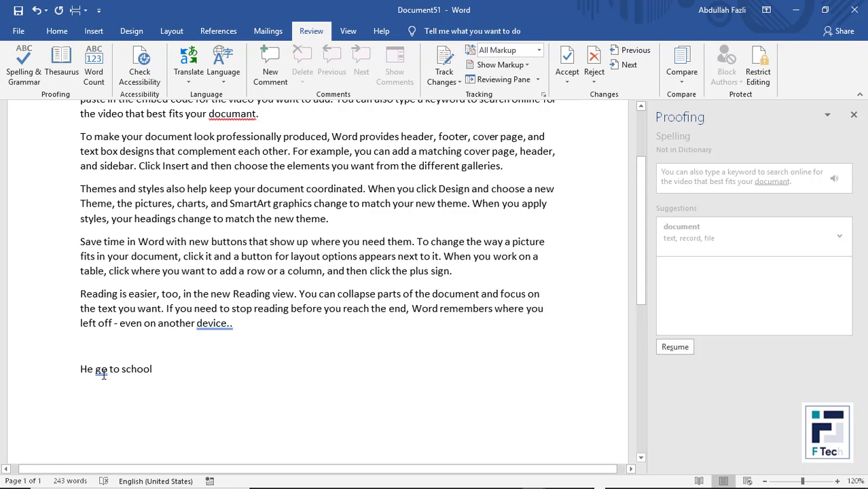
# View the grammar suggestion for "go", and replace "documant" in the first paragraph with the suggested "document"
pyautogui.click(101, 373)
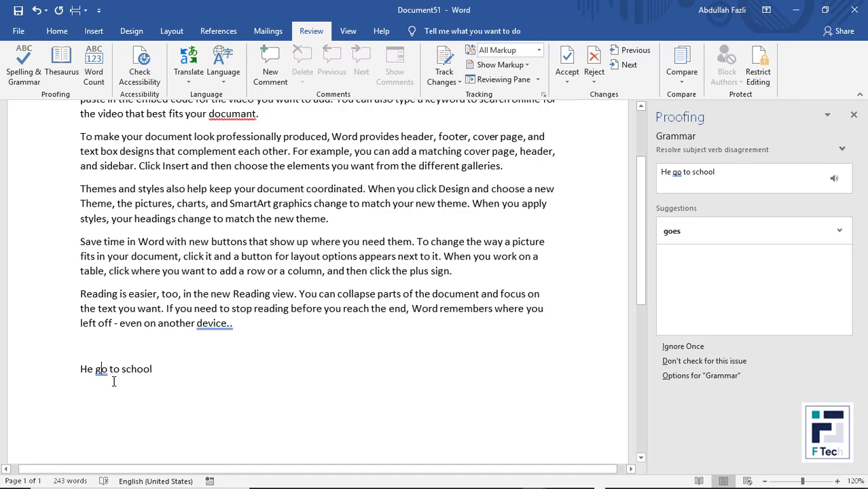
pyautogui.scroll(3, 496, 268)
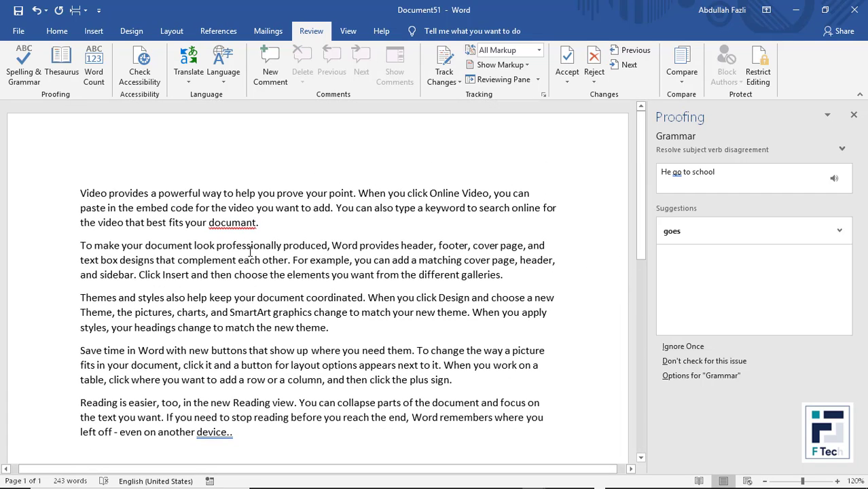
pyautogui.click(248, 224)
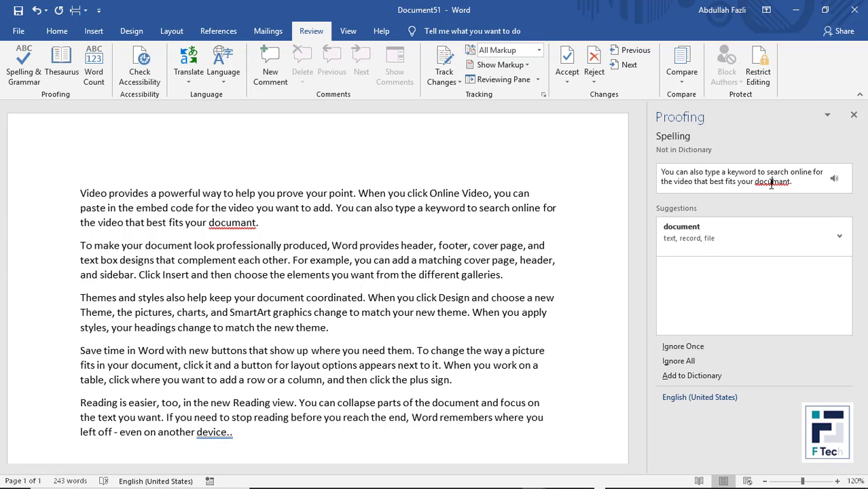
pyautogui.click(694, 243)
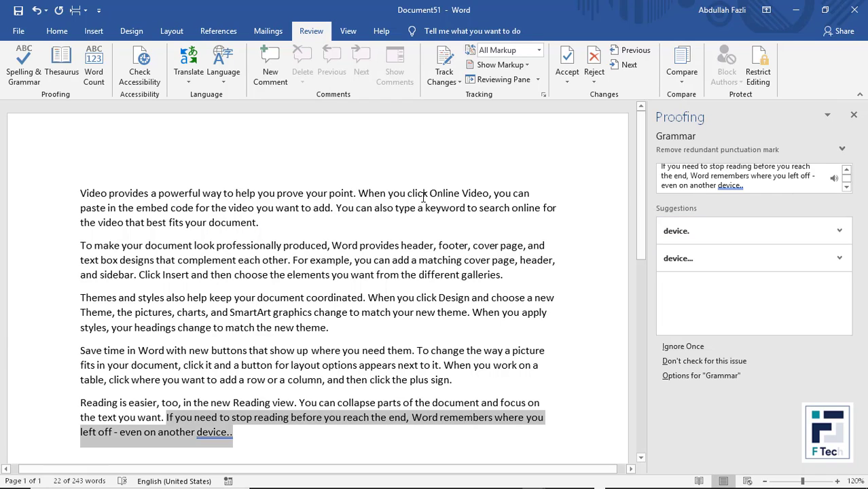
# Accept the suggestions "device." for the doubled period and "goes" for the verb, and finish the check
pyautogui.scroll(-2, 335, 305)
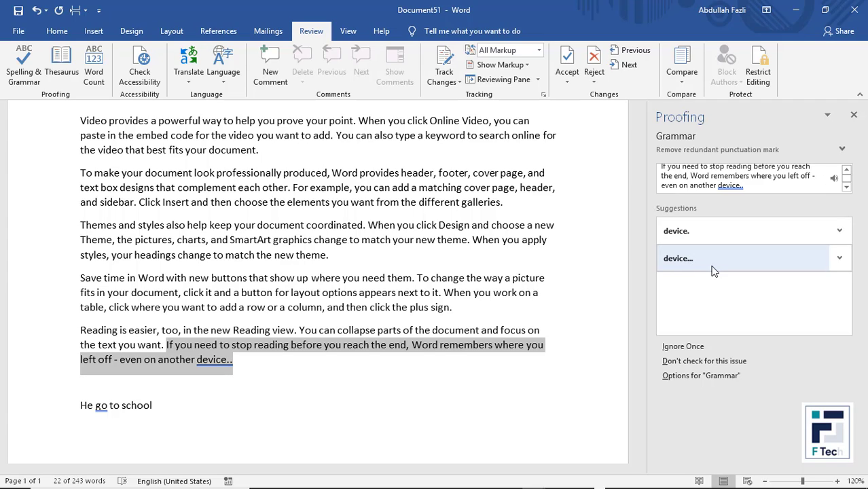
pyautogui.click(726, 232)
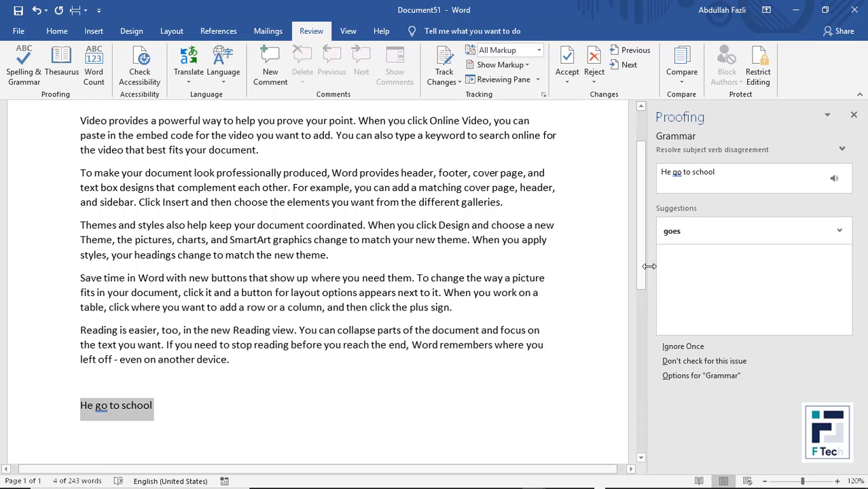
pyautogui.click(697, 242)
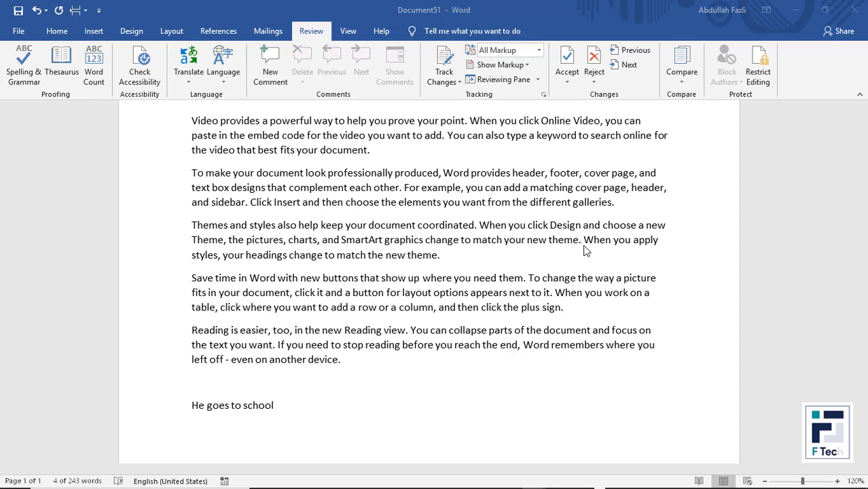
pyautogui.click(440, 289)
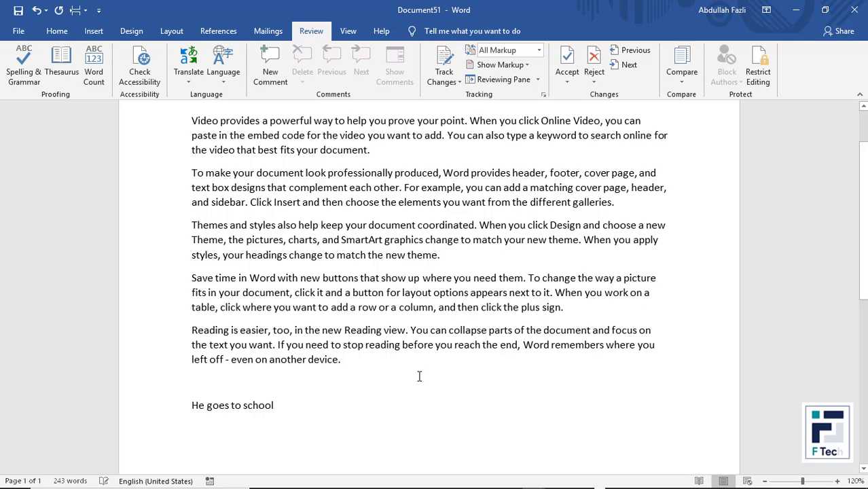
# Enter a surname on a new line below "He goes to school" and undo its automatic capitalization
pyautogui.scroll(-3, 394, 357)
pyautogui.click(380, 319)
pyautogui.press('Return')
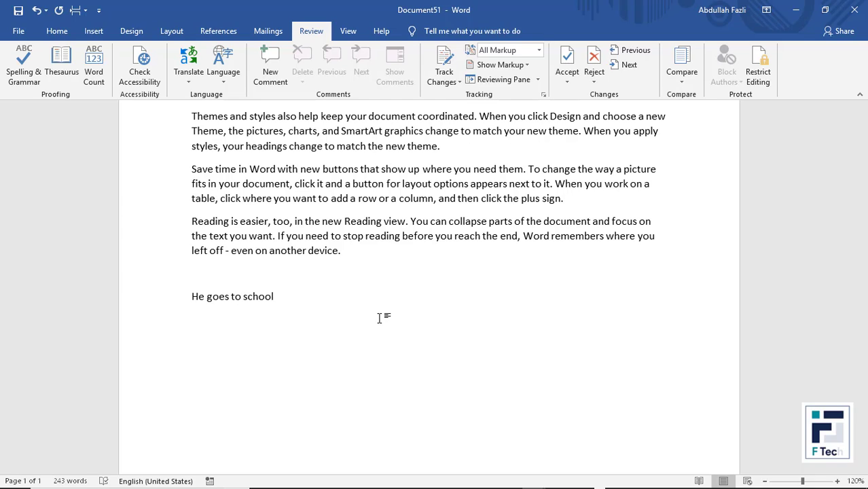
pyautogui.write('Fazli')
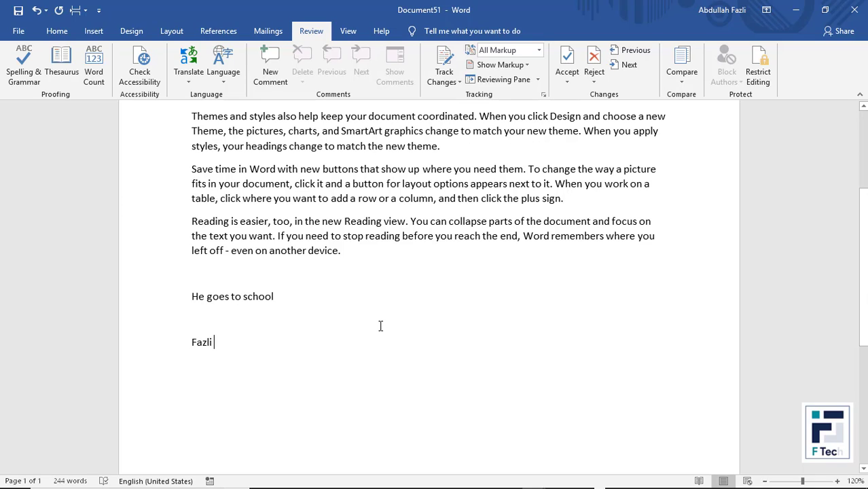
pyautogui.hotkey('ctrl', 'z')
# Run the spelling check and ignore the flagged lowercase surname once
pyautogui.click(24, 68)
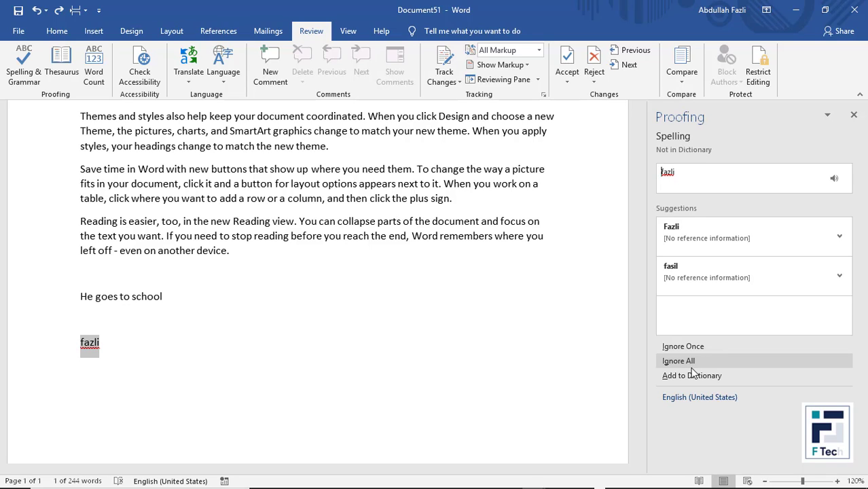
pyautogui.click(691, 348)
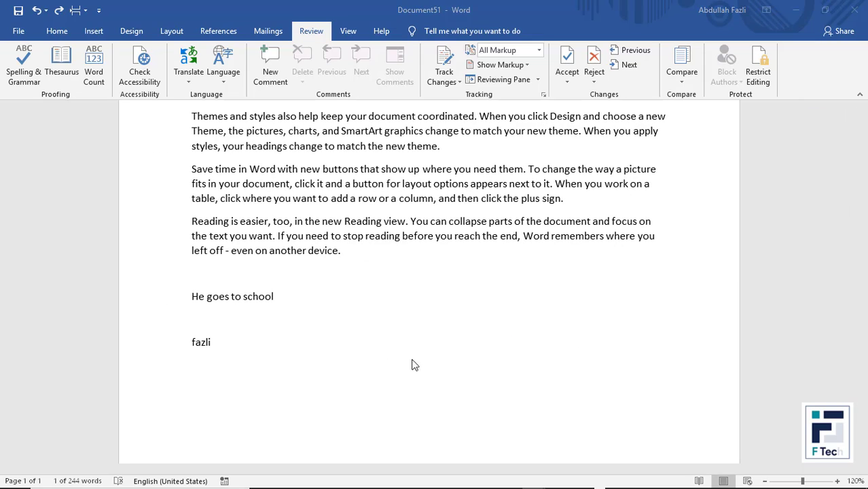
pyautogui.click(439, 290)
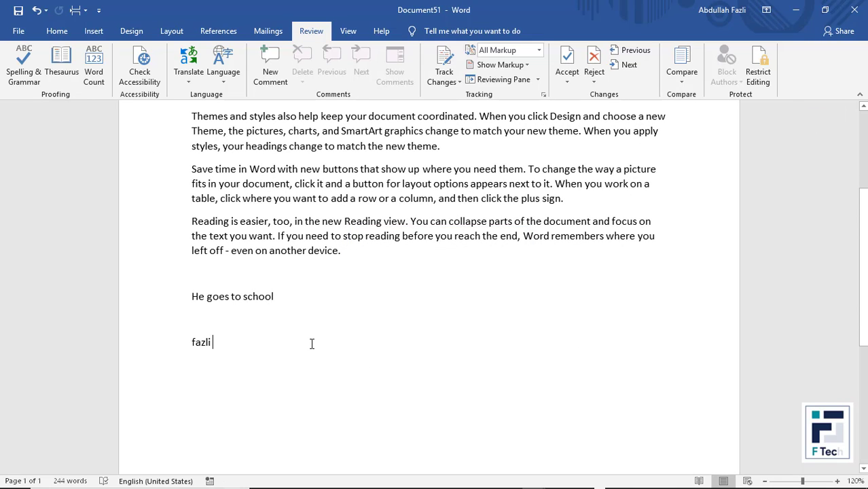
# Run the spelling check on the lowercase surname again and add the name to the dictionary
pyautogui.click(342, 235)
pyautogui.click(195, 354)
pyautogui.doubleClick(209, 345)
pyautogui.press('F7')
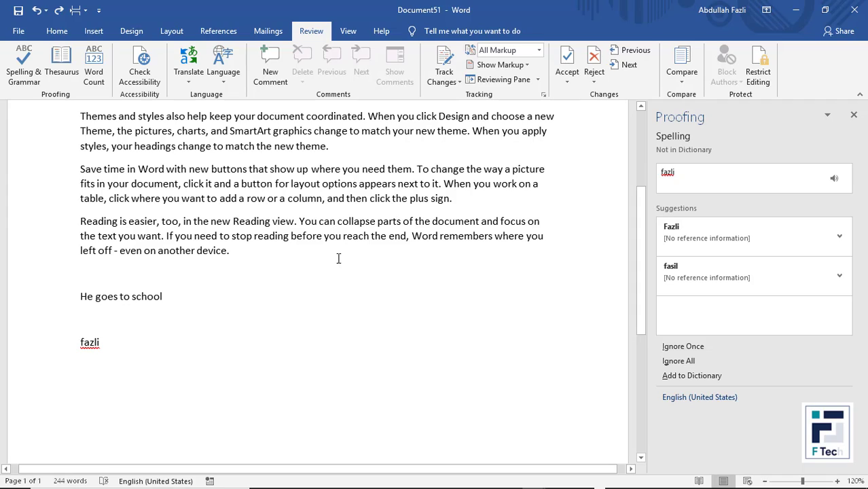
pyautogui.click(343, 331)
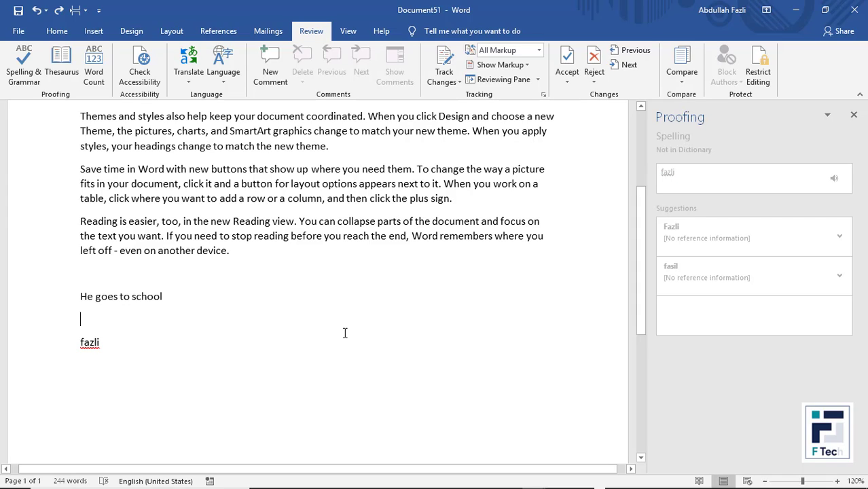
pyautogui.click(676, 347)
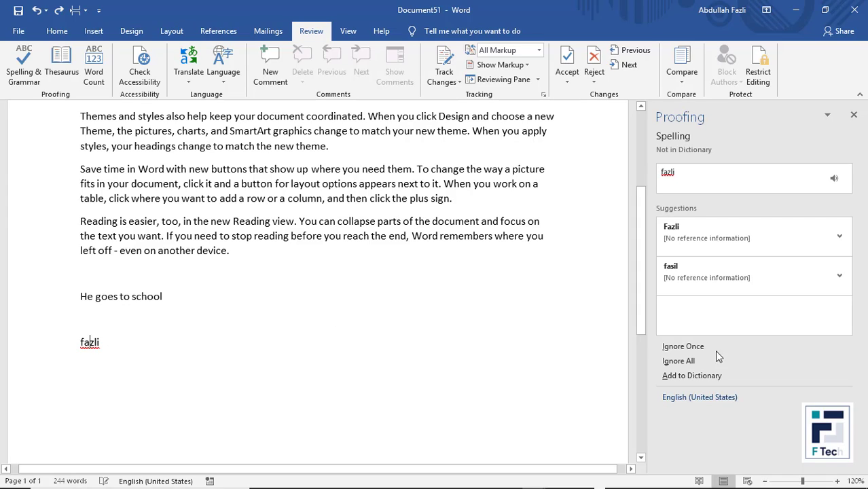
pyautogui.click(666, 375)
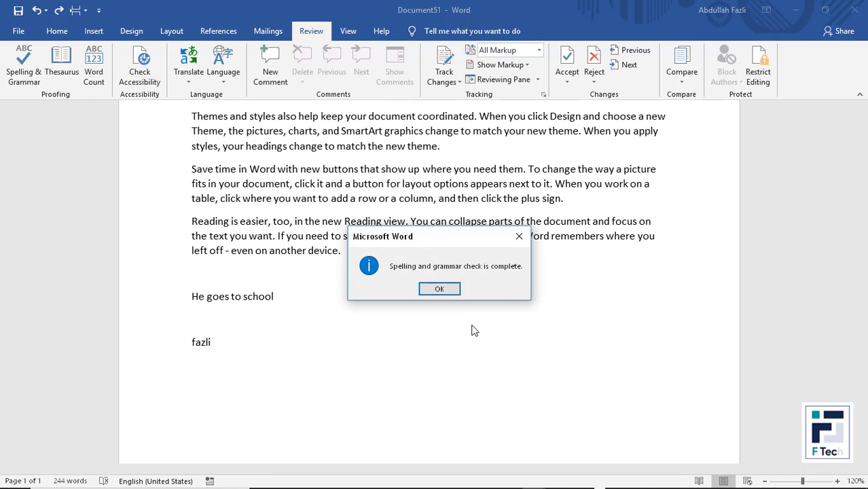
pyautogui.click(443, 287)
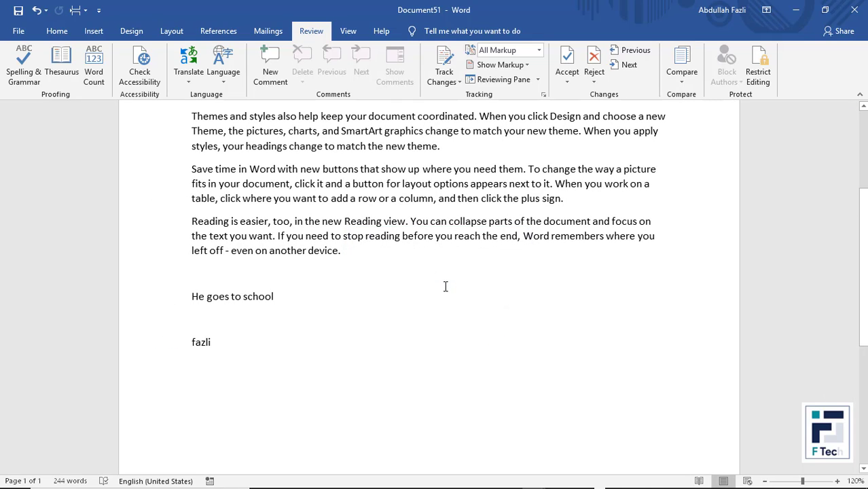
# Enter the same lowercase surname again, leaving an empty line below the first one
pyautogui.press('End')
pyautogui.press('Return')
pyautogui.press('Return')
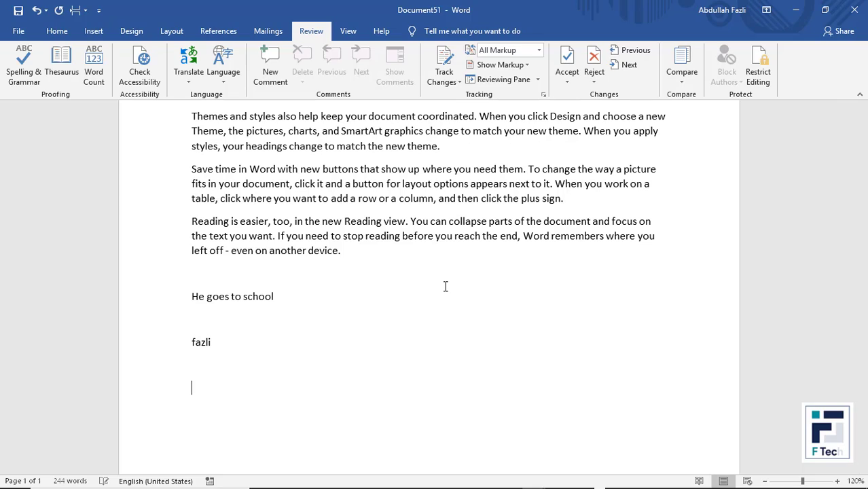
pyautogui.write('fazli')
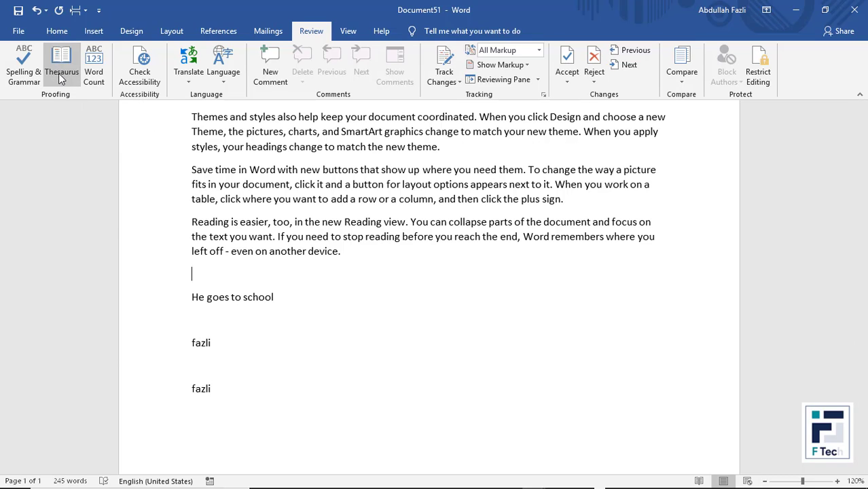
# Look up "computer" in the Thesaurus and browse its synonyms
pyautogui.click(60, 75)
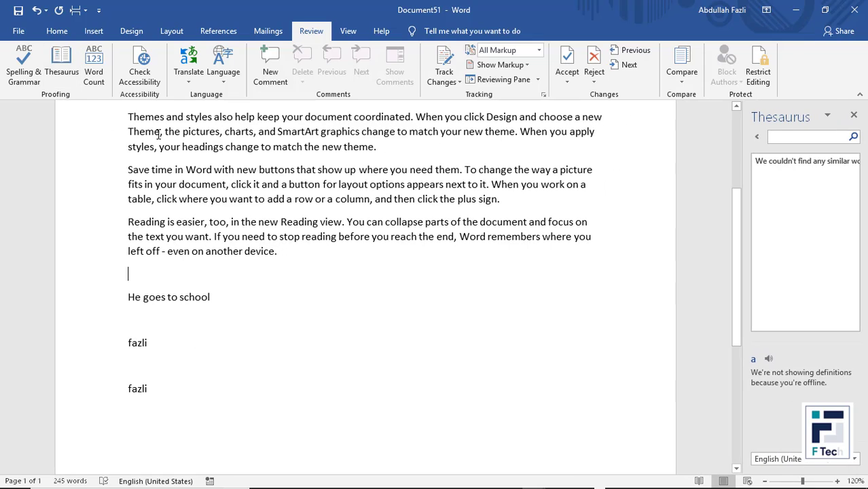
pyautogui.click(783, 139)
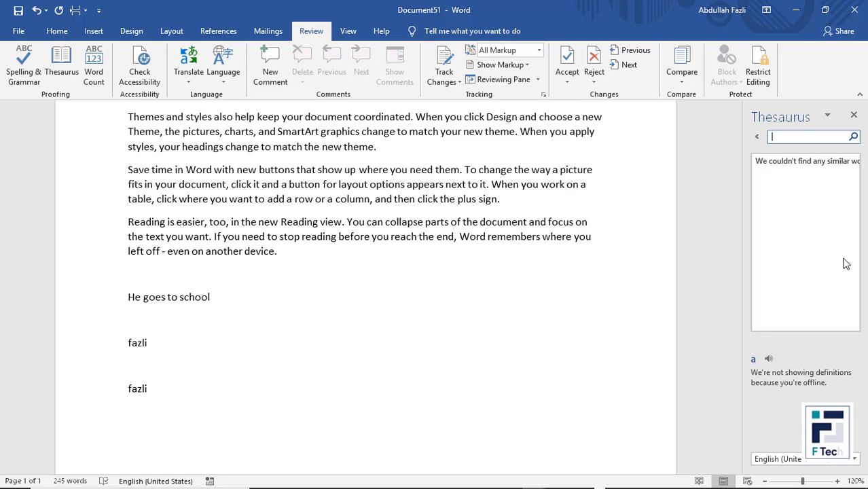
pyautogui.write('computer')
pyautogui.press('Return')
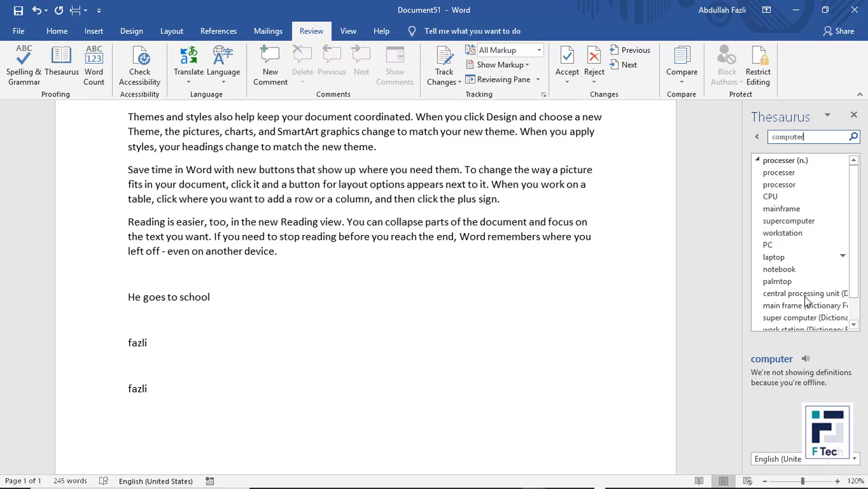
pyautogui.scroll(-1, 805, 243)
pyautogui.scroll(1, 808, 244)
# Look up synonyms for "learn" in the Thesaurus
pyautogui.moveTo(803, 134); pyautogui.dragTo(738, 142)
pyautogui.write('le')
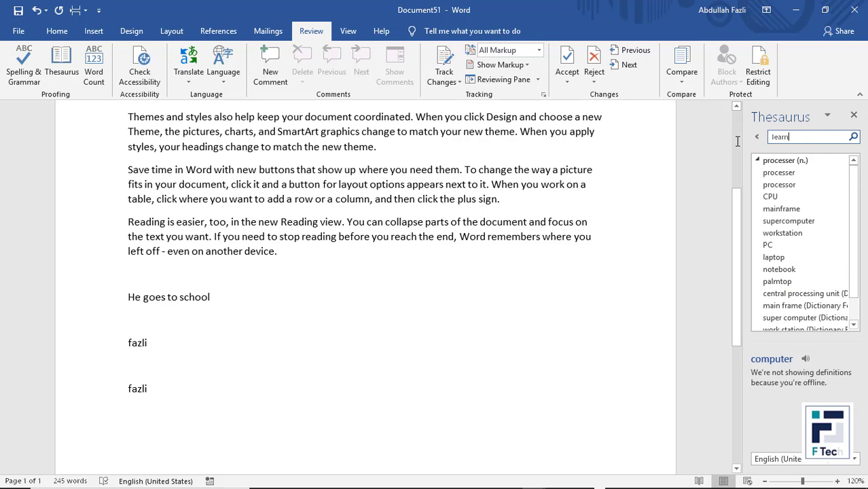
pyautogui.write('arn')
pyautogui.press('Return')
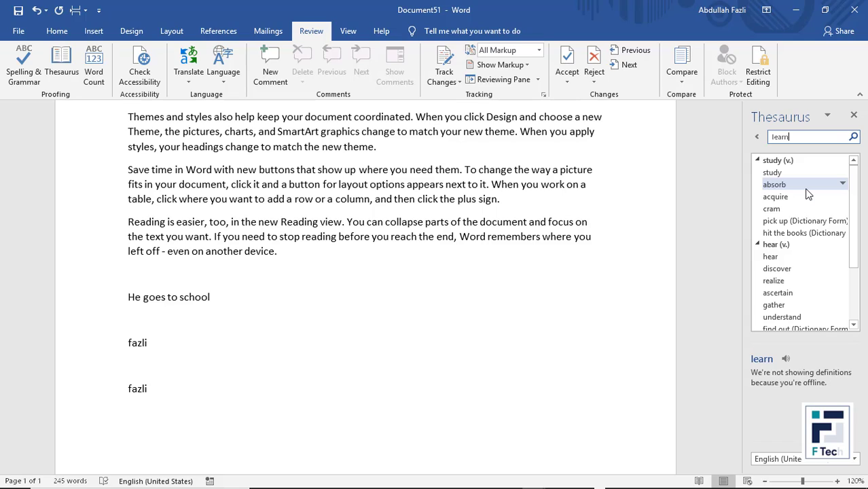
# Look up "book" in the Thesaurus and browse its synonyms
pyautogui.moveTo(815, 139); pyautogui.dragTo(661, 144)
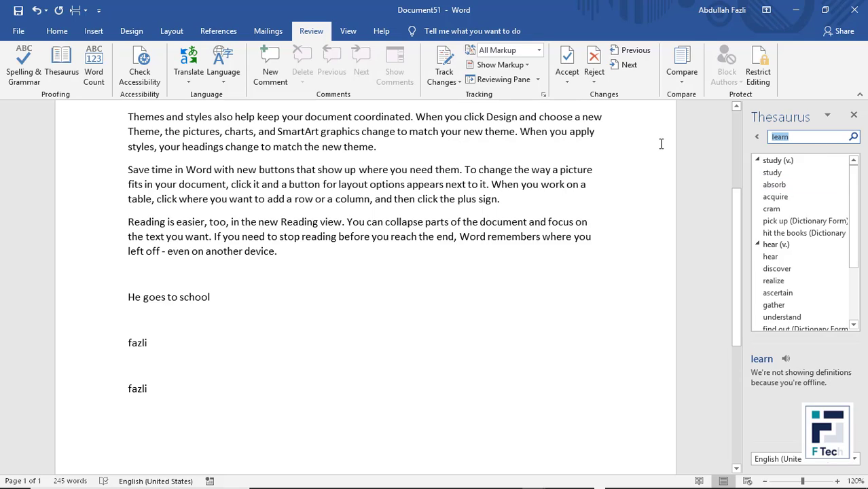
pyautogui.write('book')
pyautogui.press('Return')
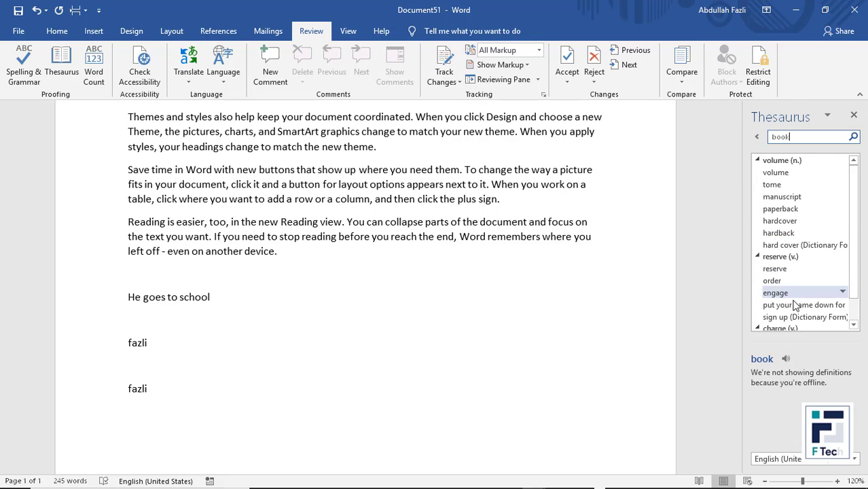
pyautogui.scroll(-1, 795, 300)
pyautogui.scroll(1, 784, 285)
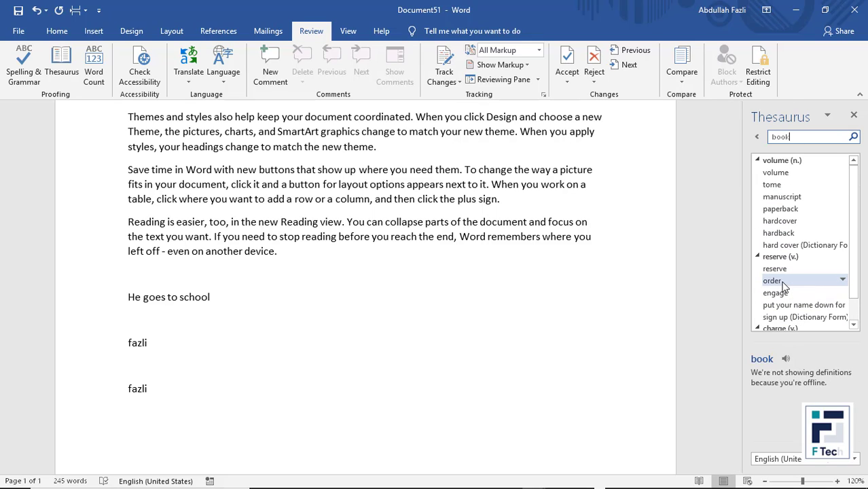
# Close the Thesaurus and return to the first paragraph of the document
pyautogui.click(464, 269)
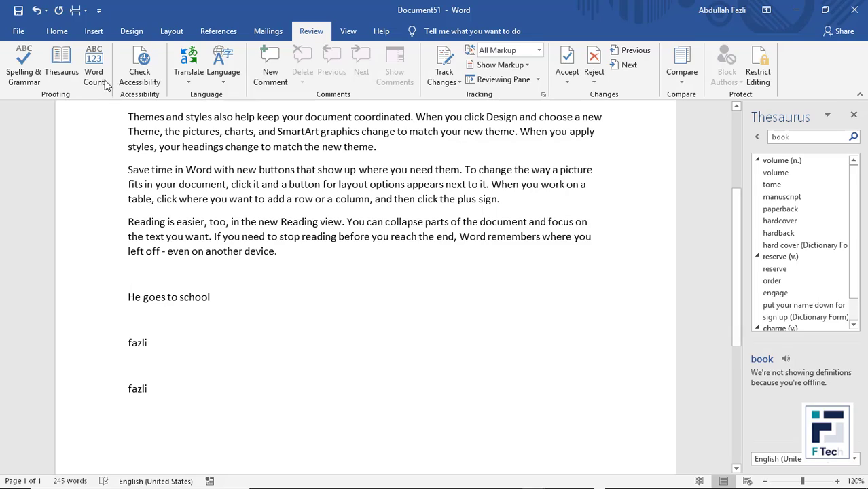
pyautogui.click(140, 68)
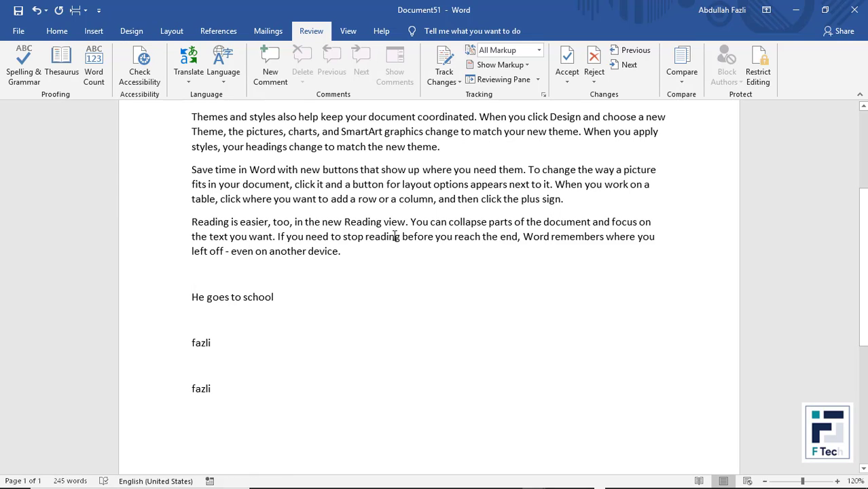
pyautogui.scroll(3, 395, 238)
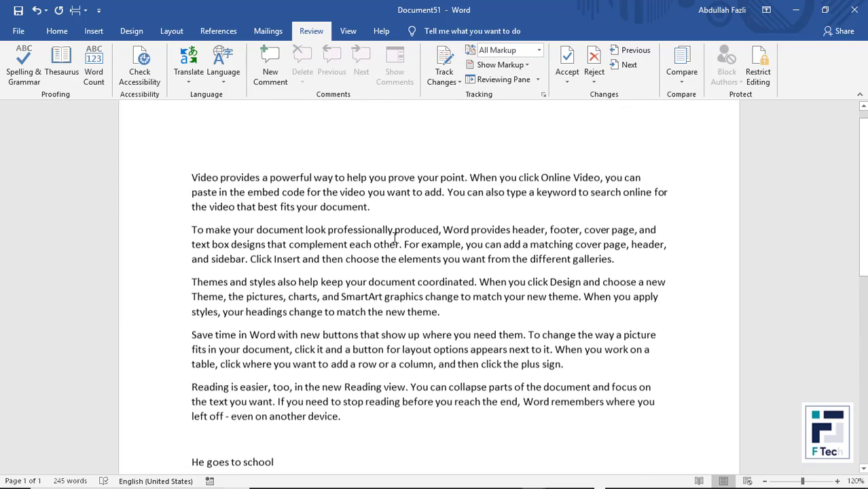
# Draw an oval about 2.1 inches wide between the third and fourth paragraphs
pyautogui.scroll(-3, 399, 243)
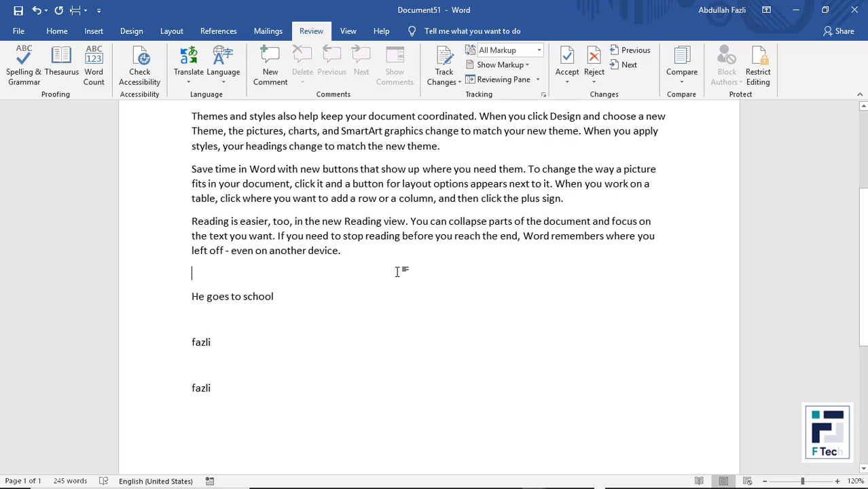
pyautogui.scroll(6, 398, 269)
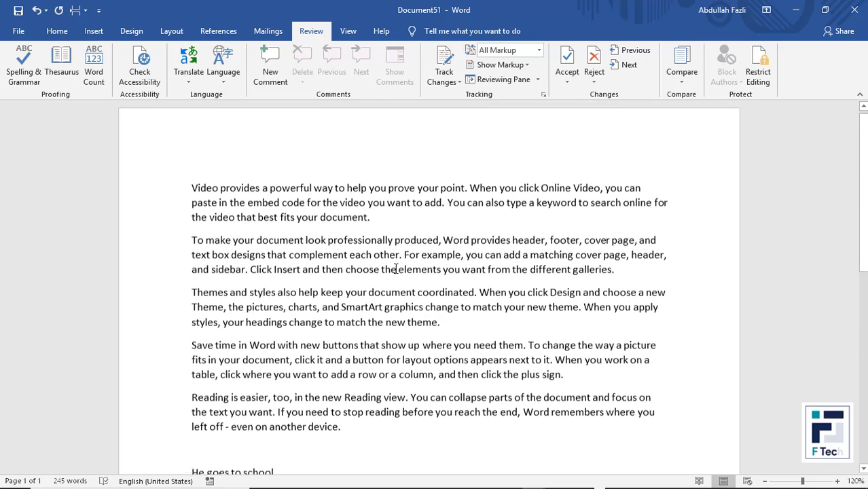
pyautogui.scroll(-2, 419, 243)
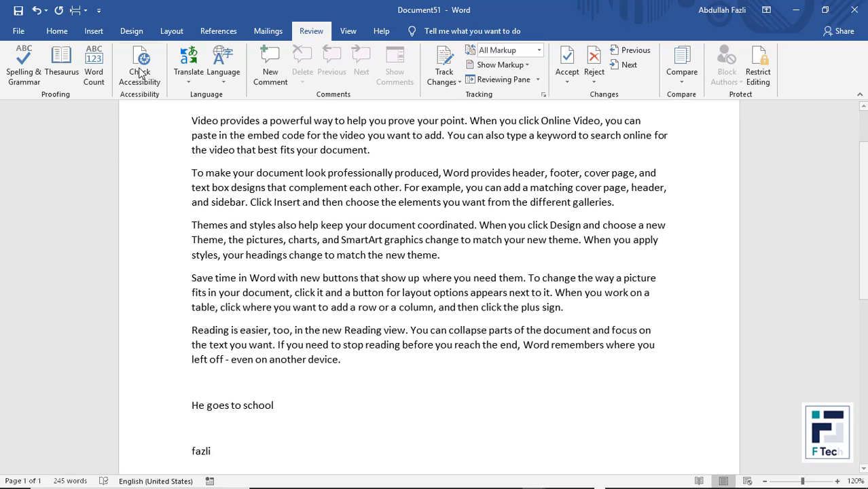
pyautogui.click(70, 34)
pyautogui.click(94, 31)
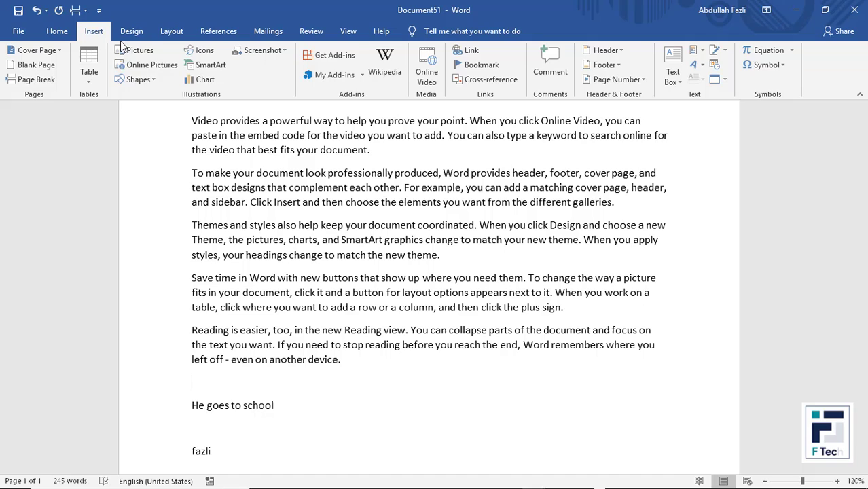
pyautogui.click(138, 80)
pyautogui.click(172, 108)
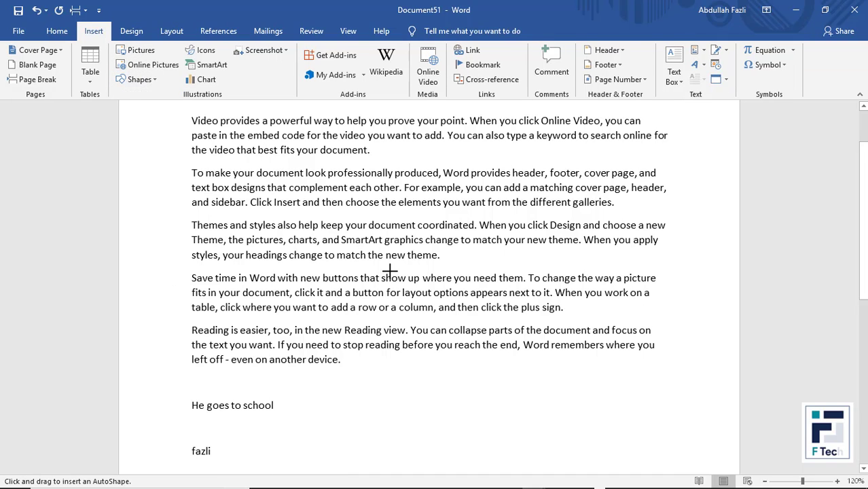
pyautogui.moveTo(343, 243); pyautogui.dragTo(499, 277)
pyautogui.click(444, 354)
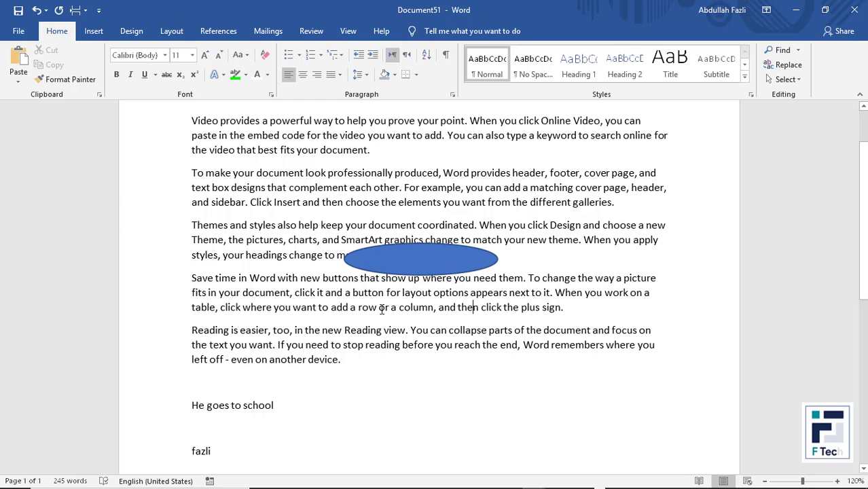
# Resize the oval to about 0.92 inches high and 1.07 inches wide over the fourth paragraph
pyautogui.click(423, 263)
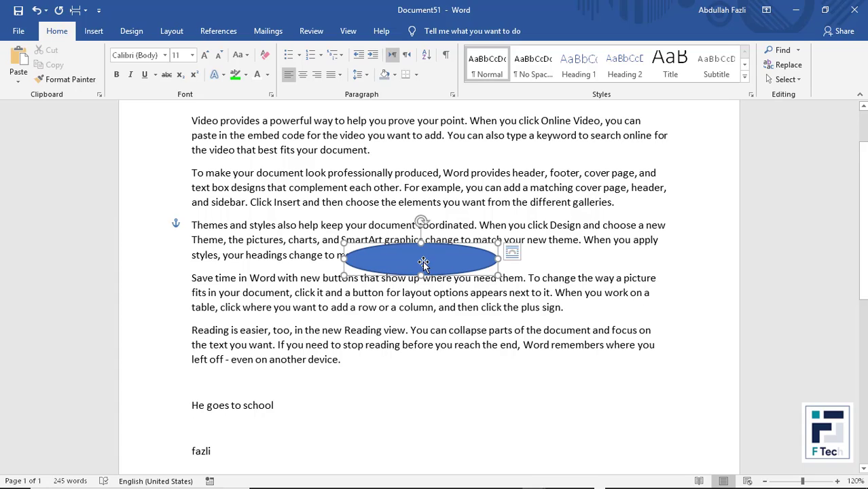
pyautogui.click(423, 263)
pyautogui.moveTo(423, 263); pyautogui.dragTo(414, 337)
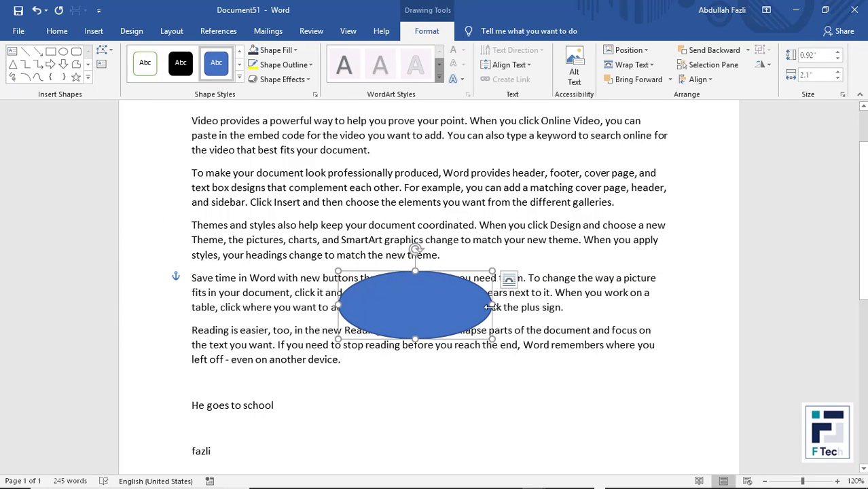
pyautogui.moveTo(489, 307); pyautogui.dragTo(420, 299)
pyautogui.click(460, 308)
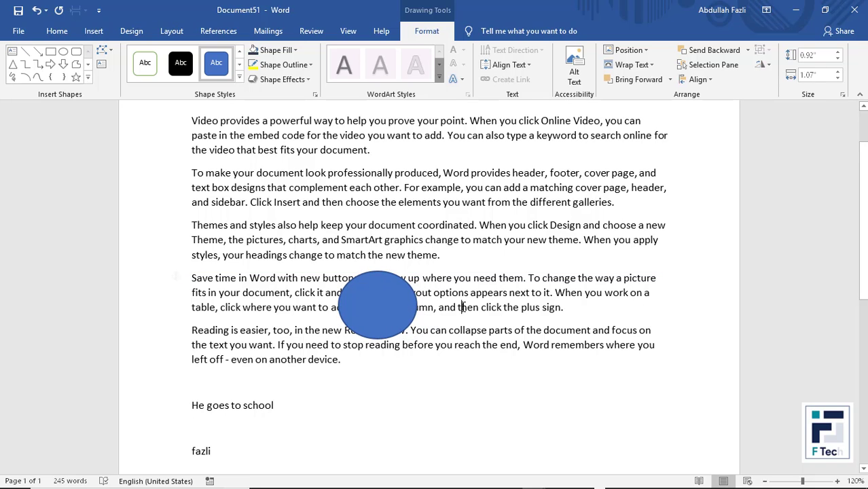
# Run the accessibility check and resolve the oval's missing alternative text by adding the text "Computer" inside it
pyautogui.click(307, 32)
pyautogui.click(143, 80)
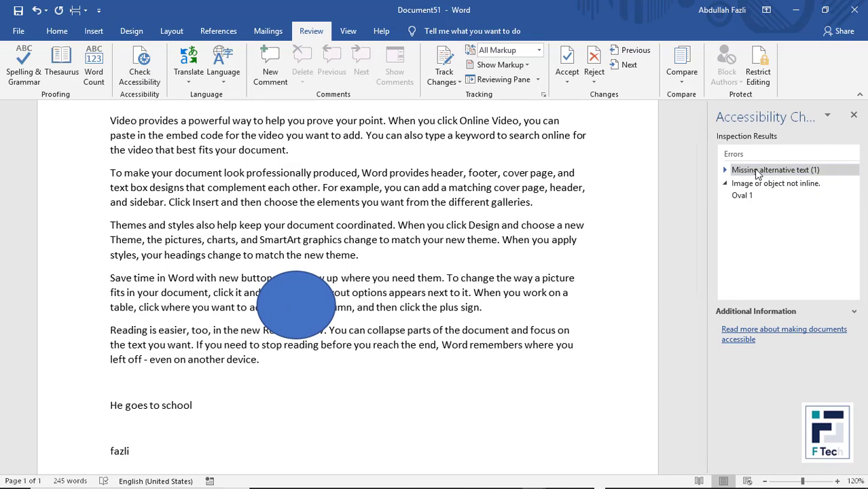
pyautogui.click(294, 309)
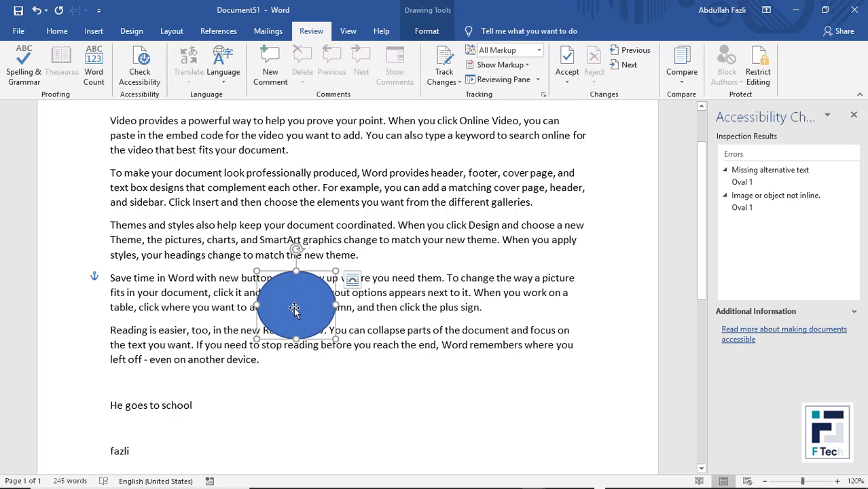
pyautogui.rightClick(295, 309)
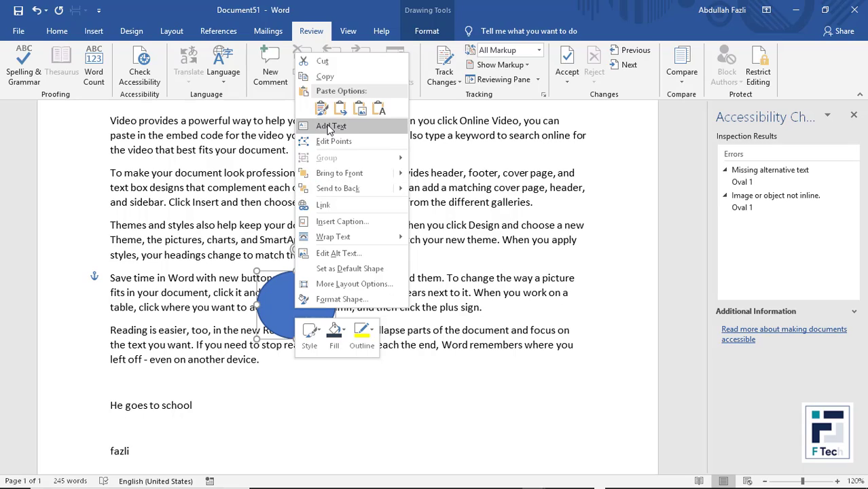
pyautogui.click(353, 128)
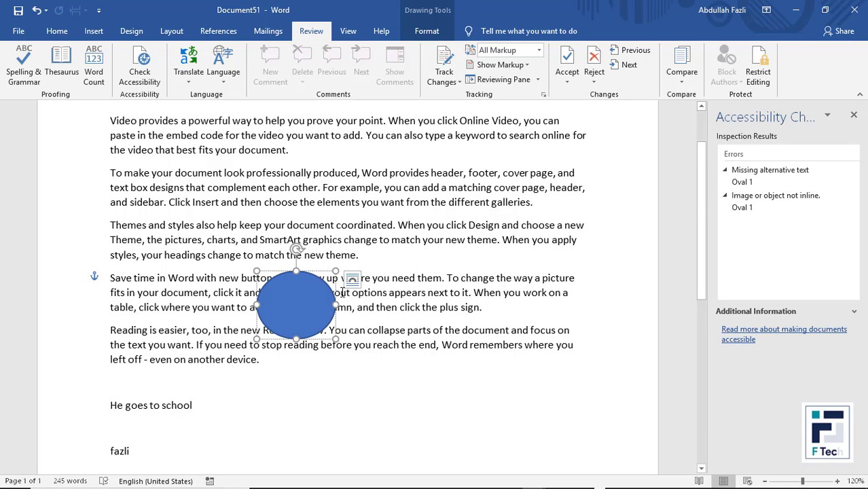
pyautogui.write('Computer')
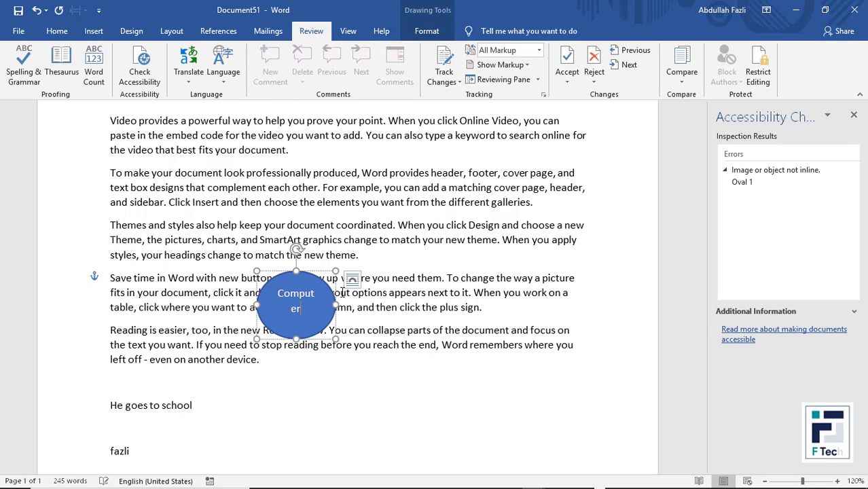
# Widen the oval to about 1.36 inches and move it below the last full paragraph, beside "He goes to school"
pyautogui.moveTo(335, 305); pyautogui.dragTo(357, 305)
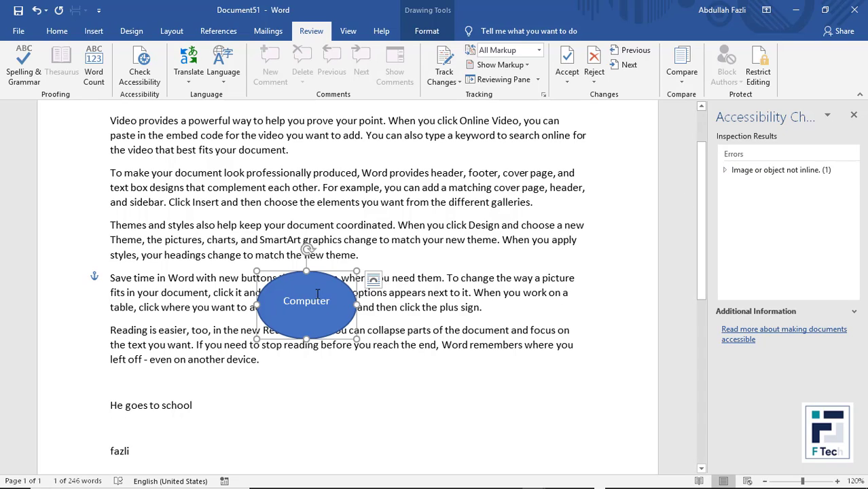
pyautogui.moveTo(317, 294); pyautogui.dragTo(347, 385)
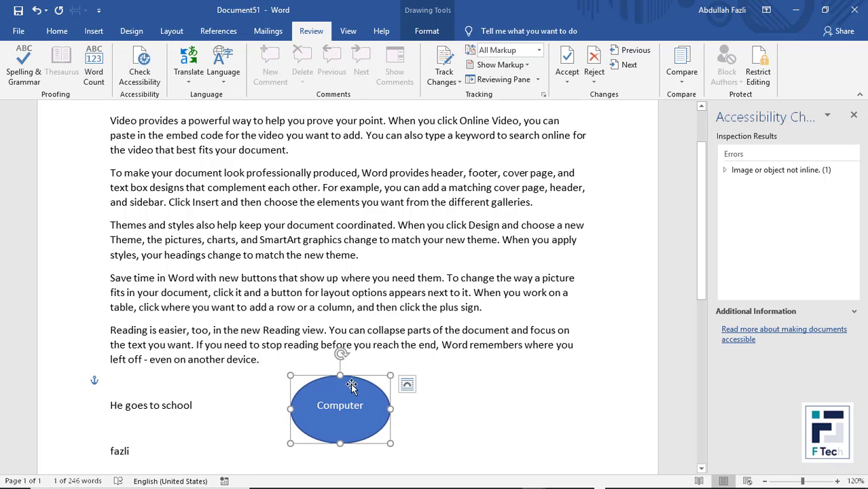
# Set the oval's text wrapping to In Line with Text to fix the "Image or object not inline" error
pyautogui.rightClick(356, 382)
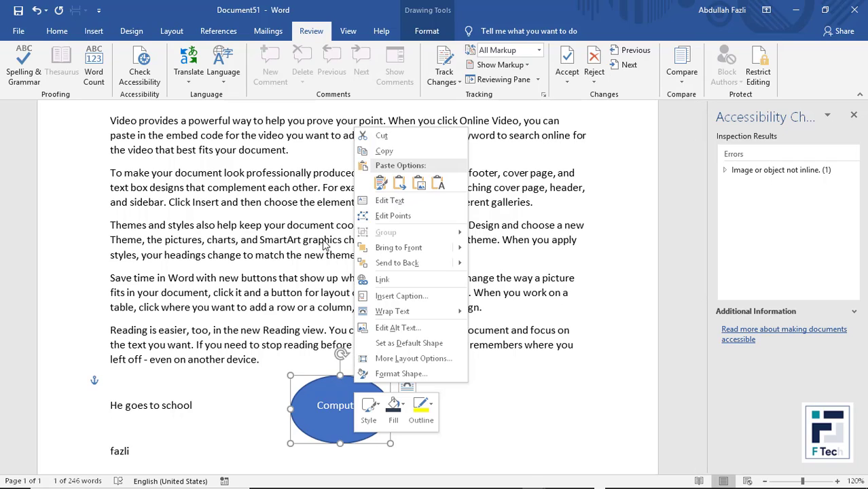
pyautogui.click(419, 34)
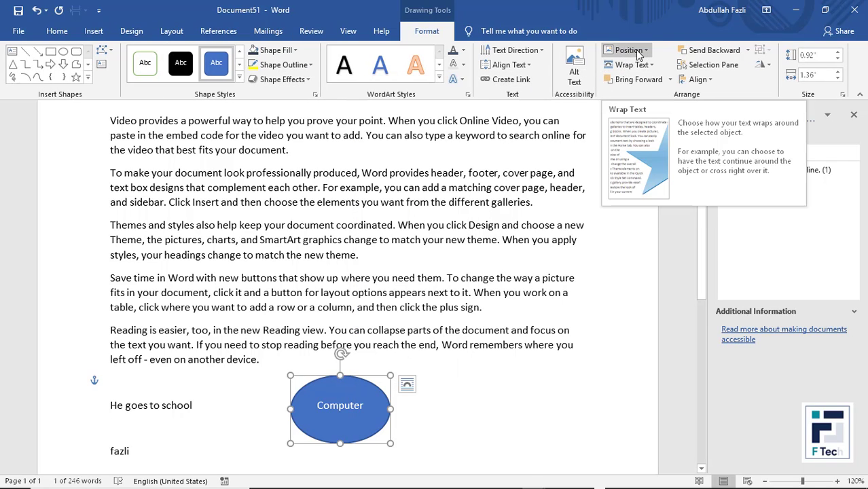
pyautogui.click(634, 53)
pyautogui.click(632, 53)
pyautogui.click(630, 64)
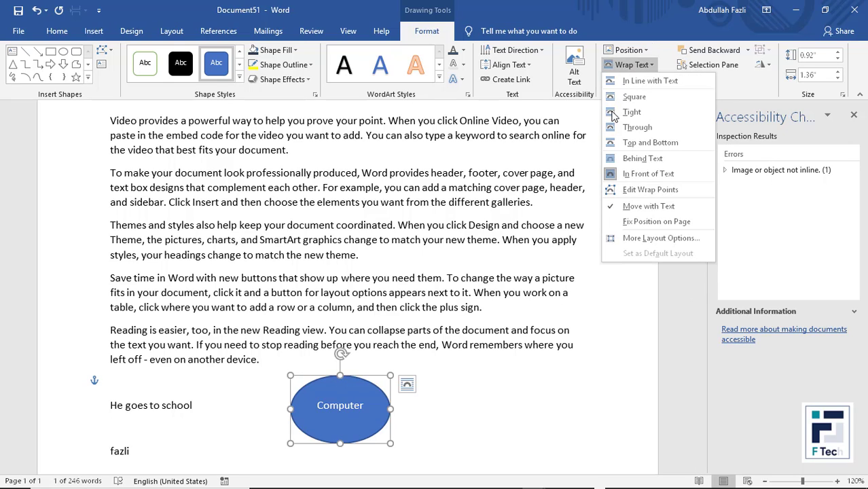
pyautogui.click(636, 83)
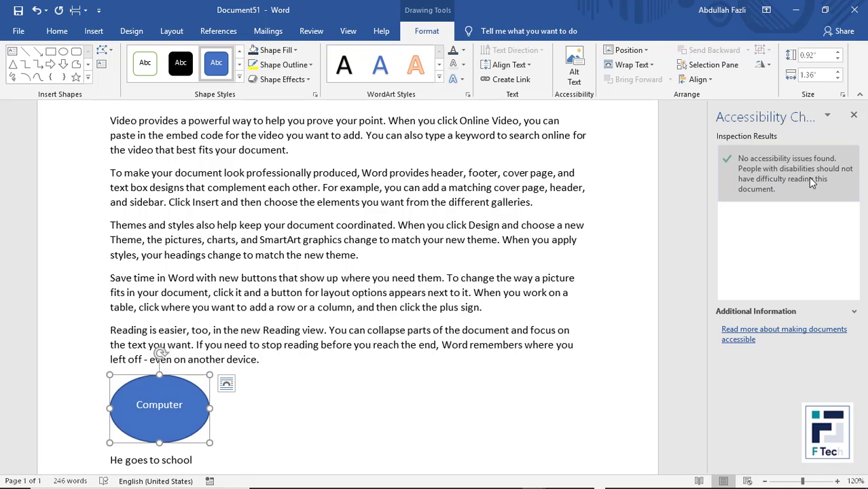
# Review the document around the inline oval and close the accessibility checker
pyautogui.scroll(-3, 334, 349)
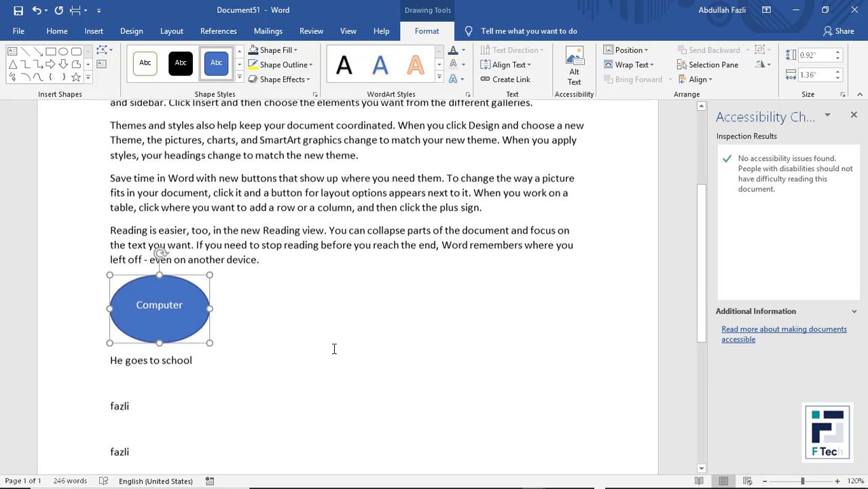
pyautogui.scroll(2, 333, 349)
pyautogui.click(334, 350)
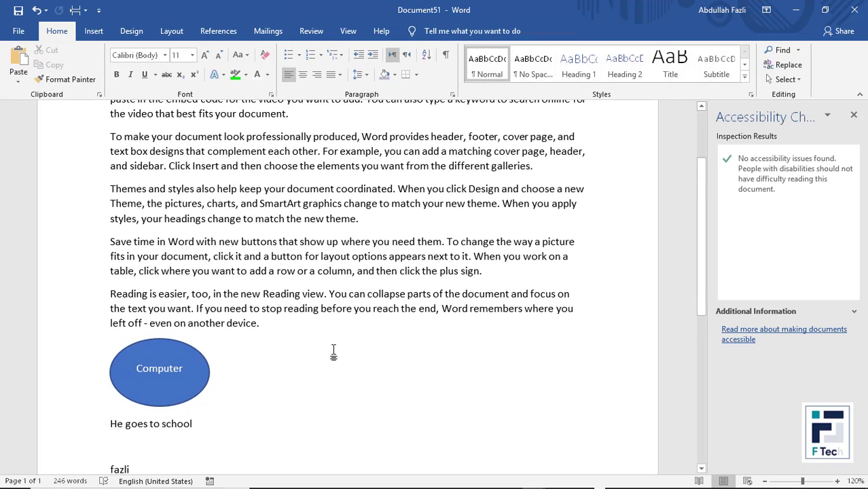
pyautogui.scroll(-2, 333, 351)
pyautogui.scroll(1, 322, 320)
pyautogui.scroll(2, 321, 321)
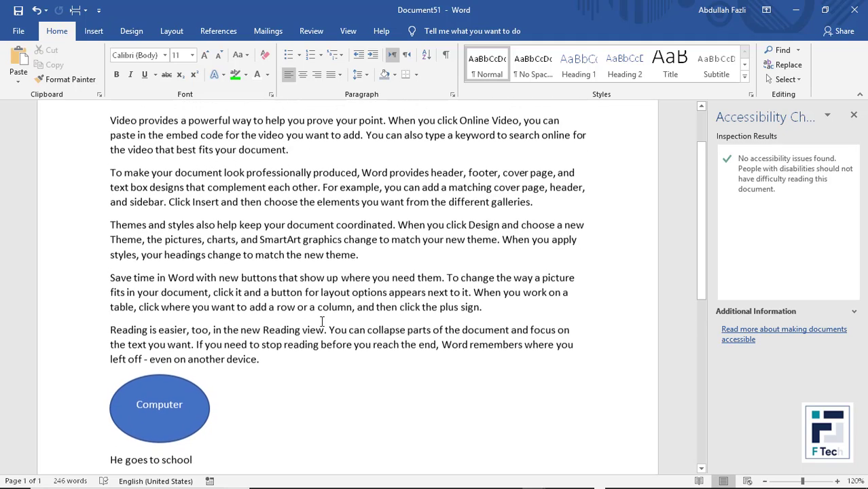
pyautogui.scroll(-2, 300, 368)
pyautogui.click(201, 349)
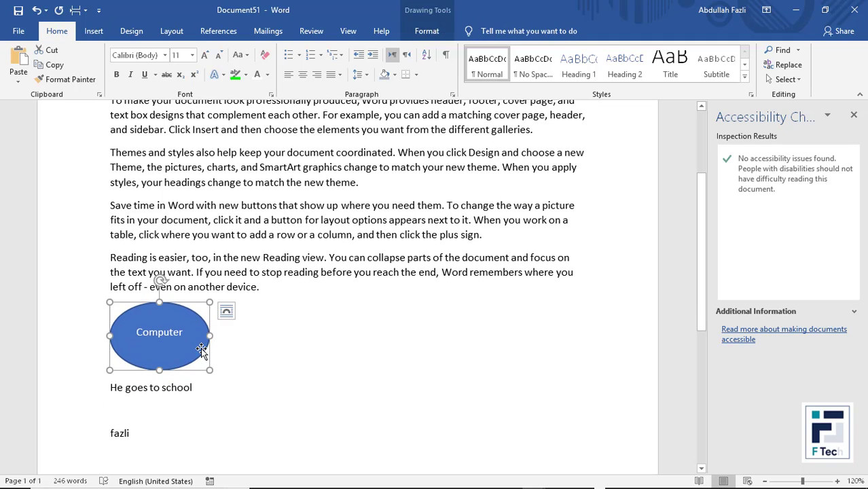
pyautogui.click(431, 272)
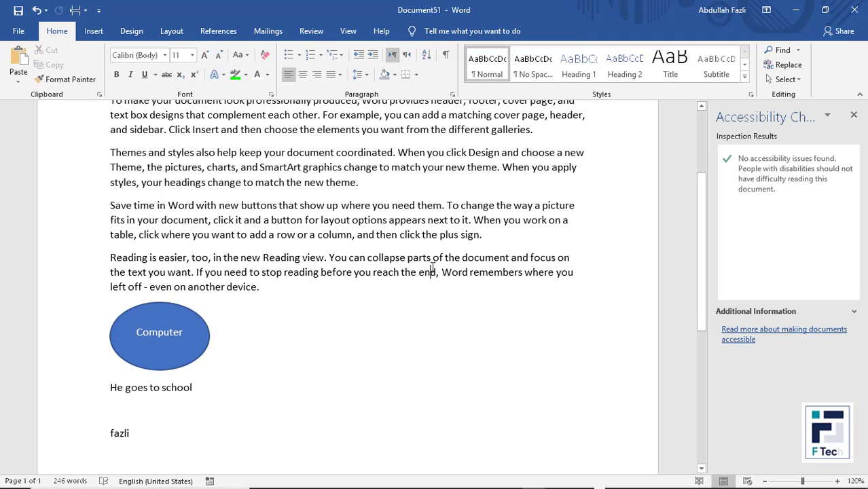
pyautogui.click(855, 115)
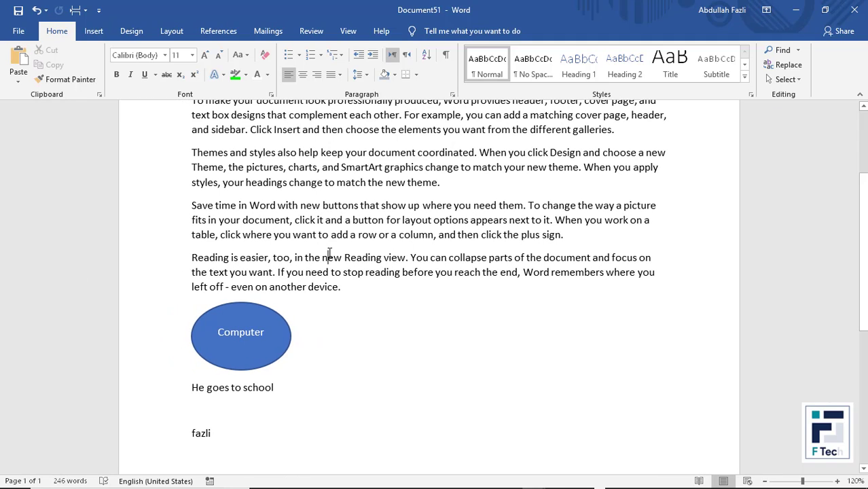
# Try to translate the paragraph beginning "Themes and styles" with Translate Selection
pyautogui.click(312, 31)
pyautogui.click(194, 82)
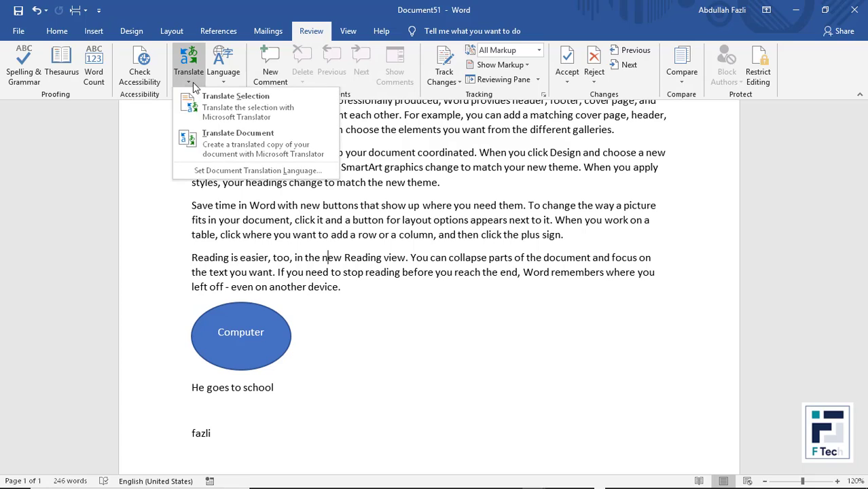
pyautogui.click(449, 182)
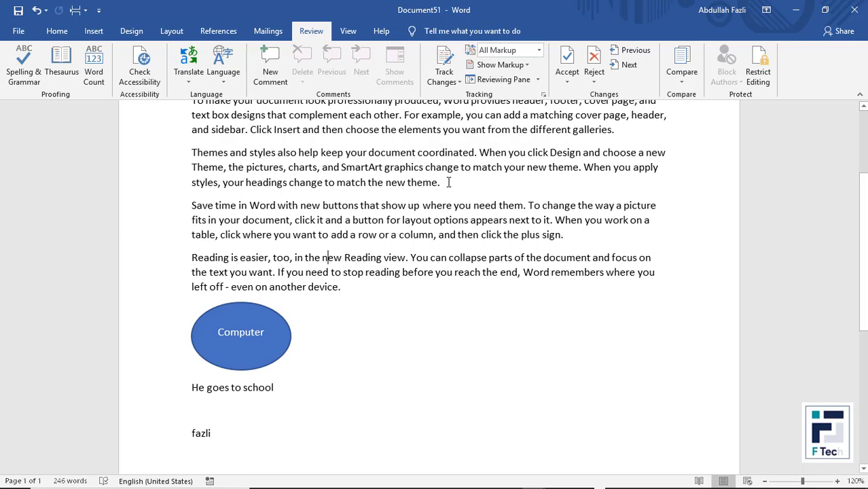
pyautogui.moveTo(449, 182); pyautogui.dragTo(189, 153)
pyautogui.click(189, 75)
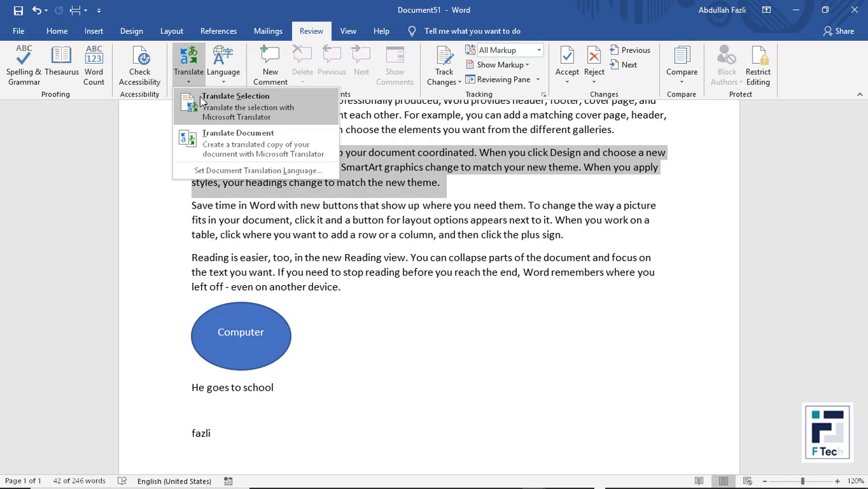
pyautogui.click(200, 98)
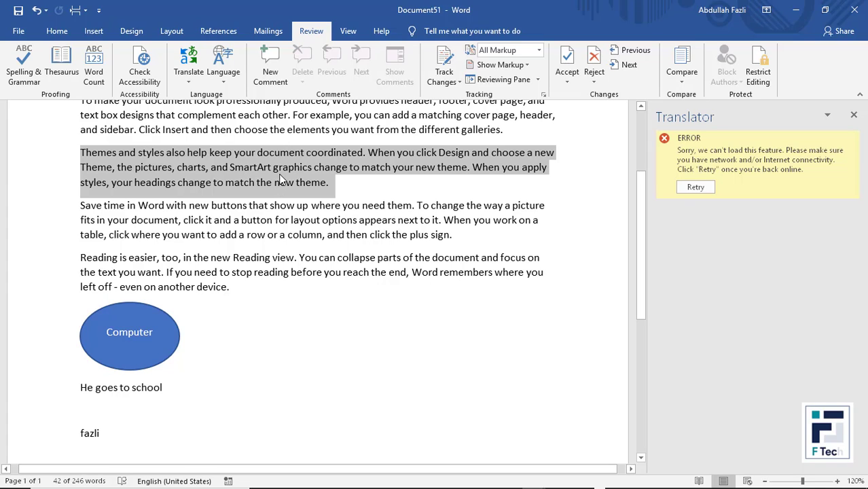
# Try to translate the entire document, close the Translator and deselect the paragraph
pyautogui.click(188, 76)
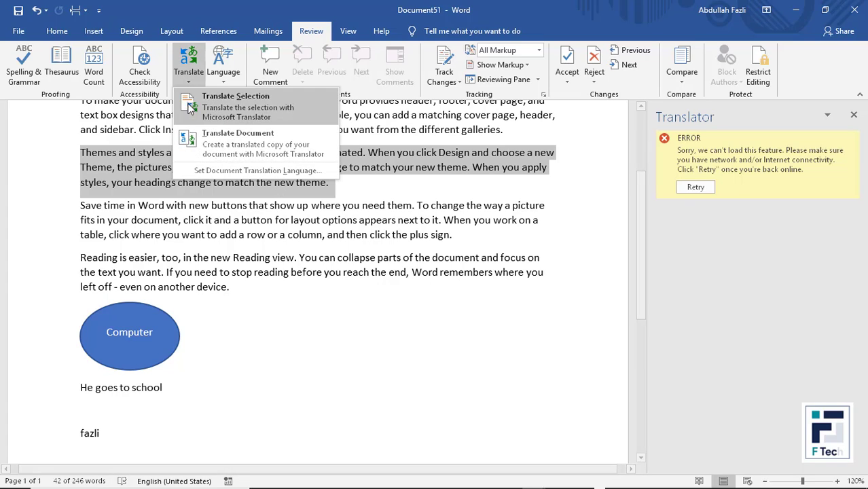
pyautogui.click(199, 148)
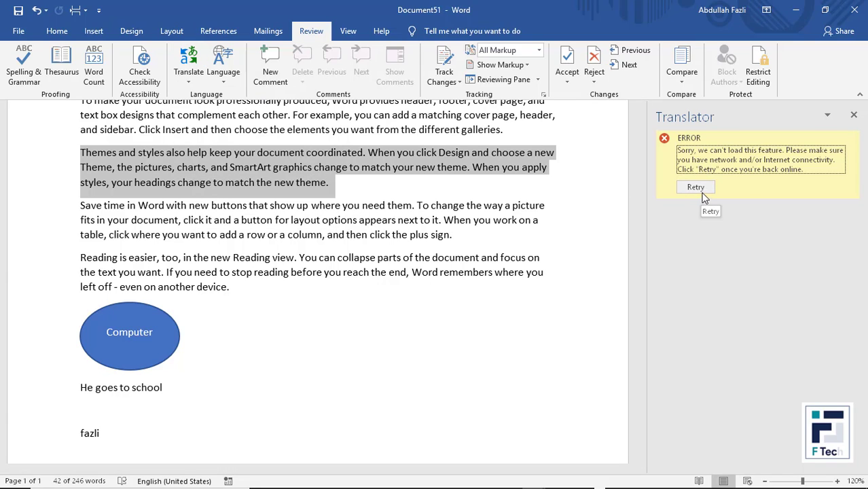
pyautogui.click(854, 115)
pyautogui.click(490, 206)
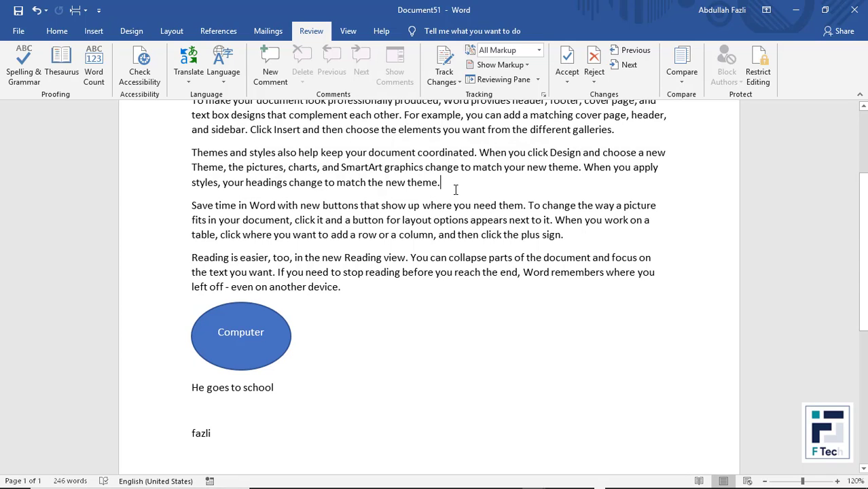
pyautogui.scroll(1, 456, 190)
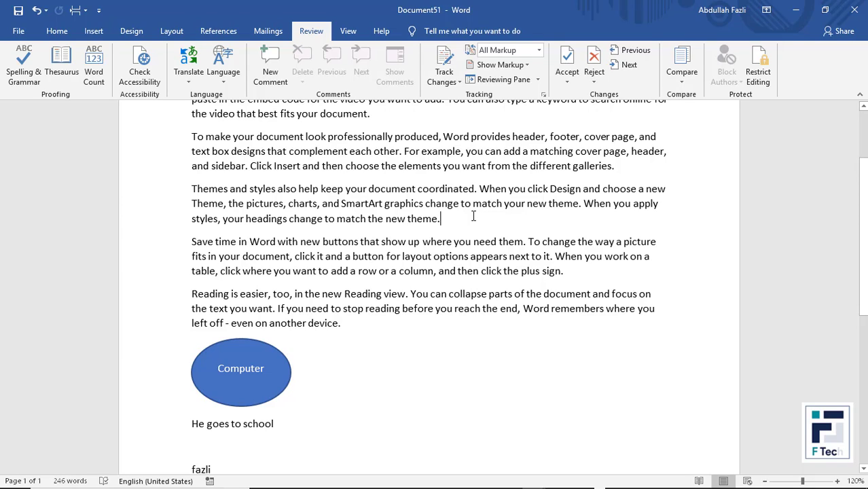
pyautogui.click(473, 216)
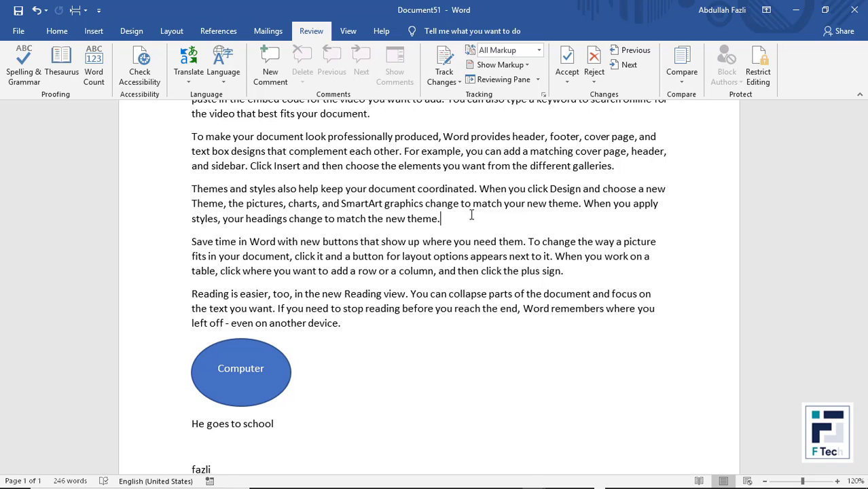
# View the proofing language choices for the paragraph beginning "Themes and styles" and close the dialog without changes
pyautogui.click(194, 78)
pyautogui.click(193, 78)
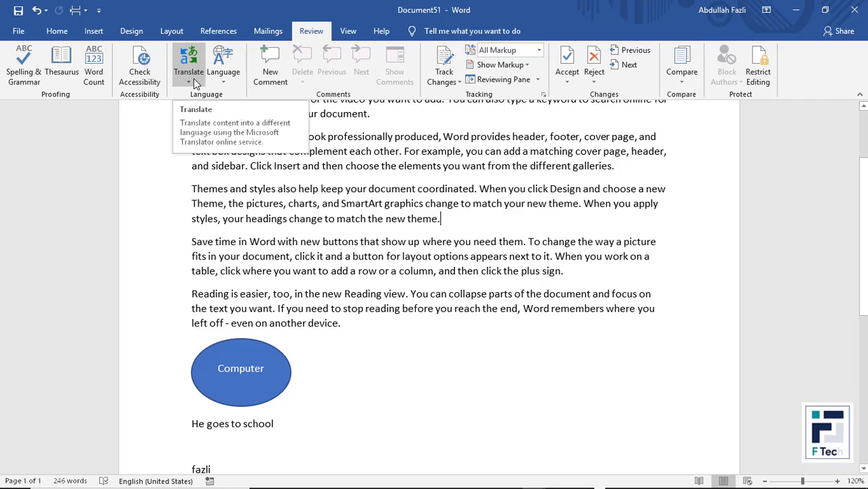
pyautogui.click(290, 204)
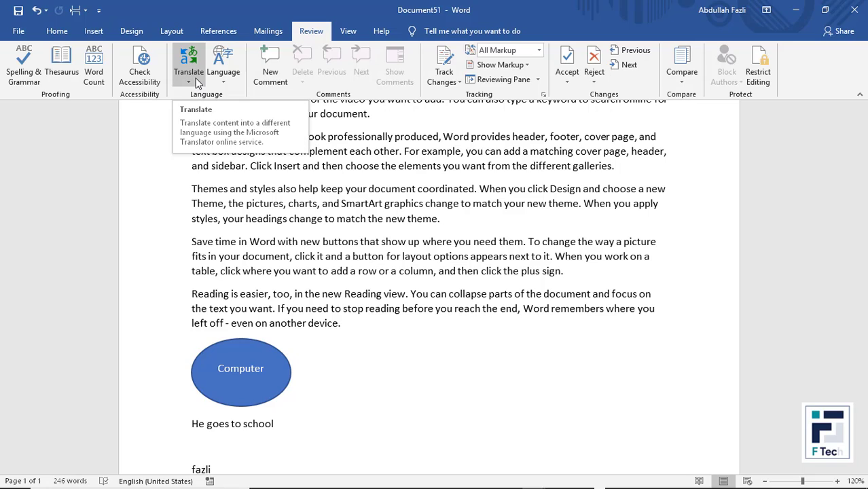
pyautogui.click(224, 84)
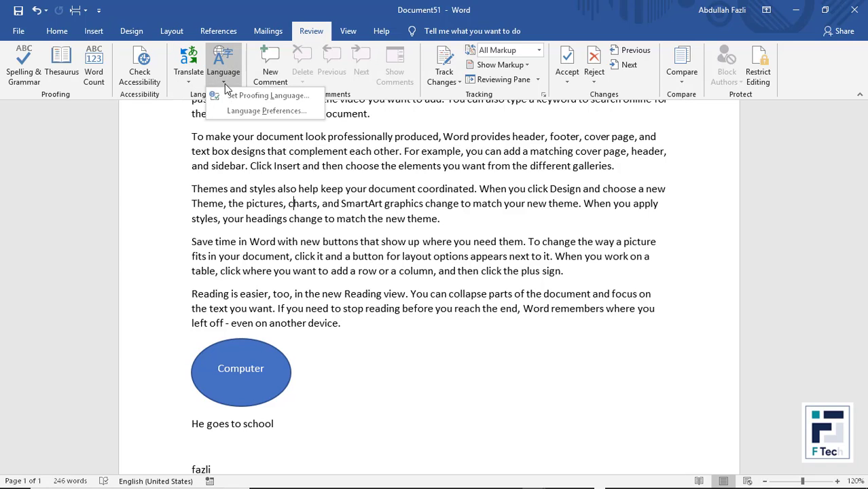
pyautogui.click(235, 94)
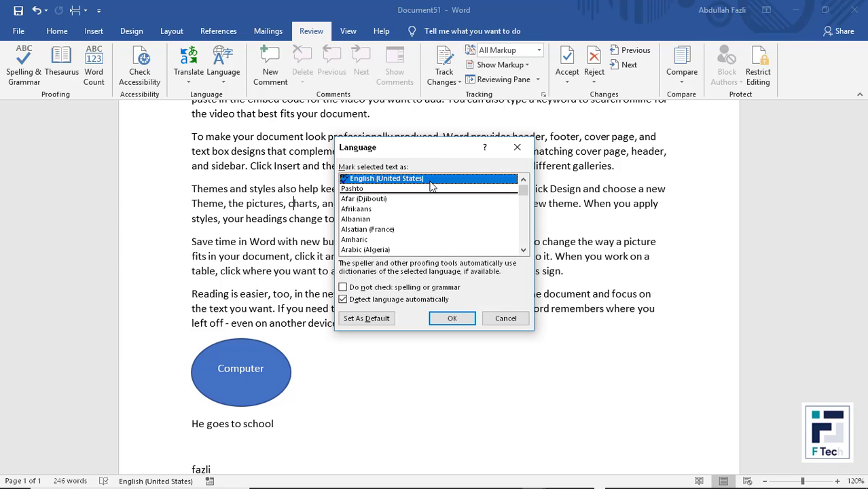
pyautogui.click(518, 147)
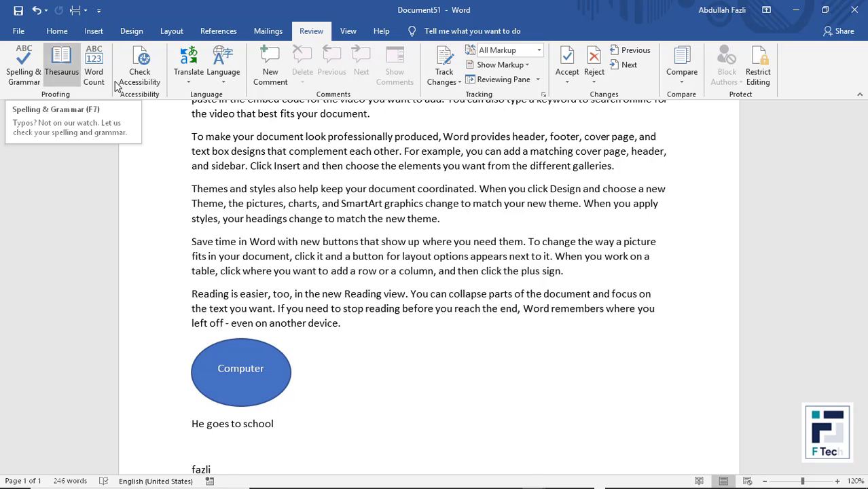
# Add a new line after the paragraph ending "even on another device." and write "پوهنتن" in Pashto on it
pyautogui.click(386, 330)
pyautogui.press('Return')
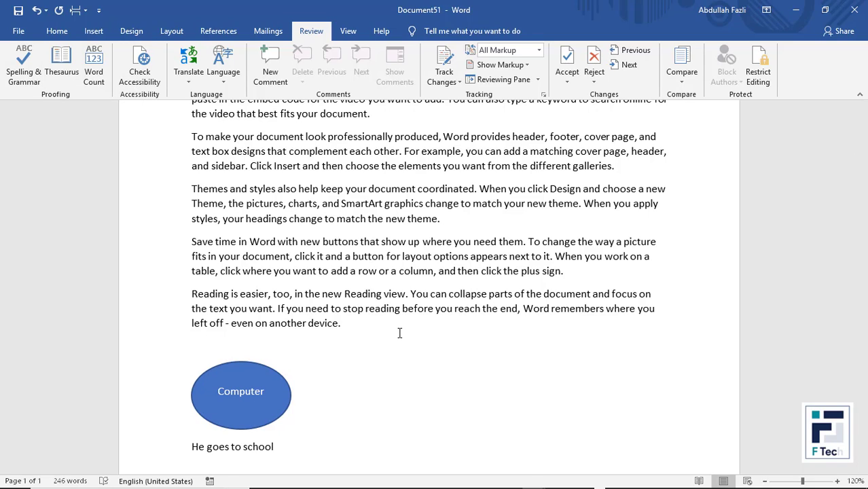
pyautogui.hotkey('alt', 'shift')
pyautogui.scroll(7, 400, 333)
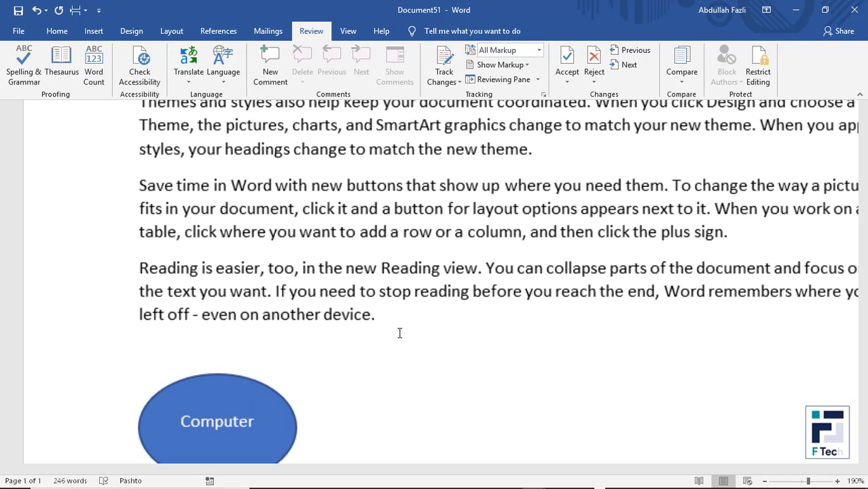
pyautogui.write('پو')
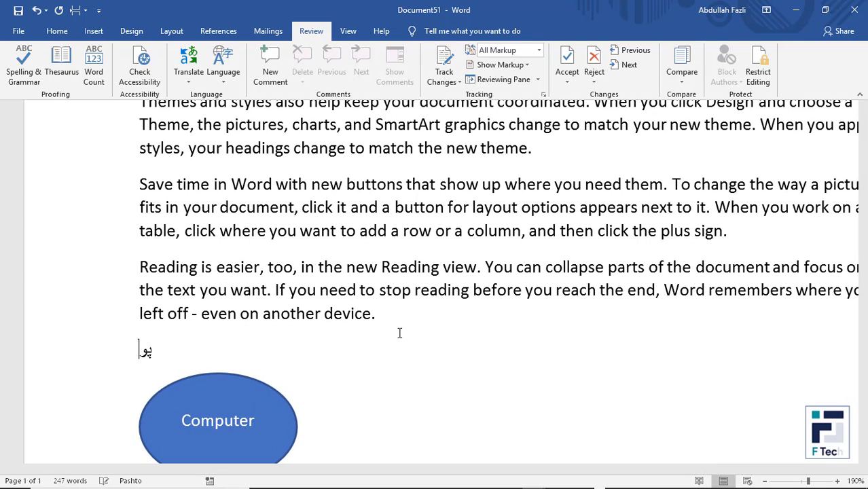
pyautogui.write('هنتن')
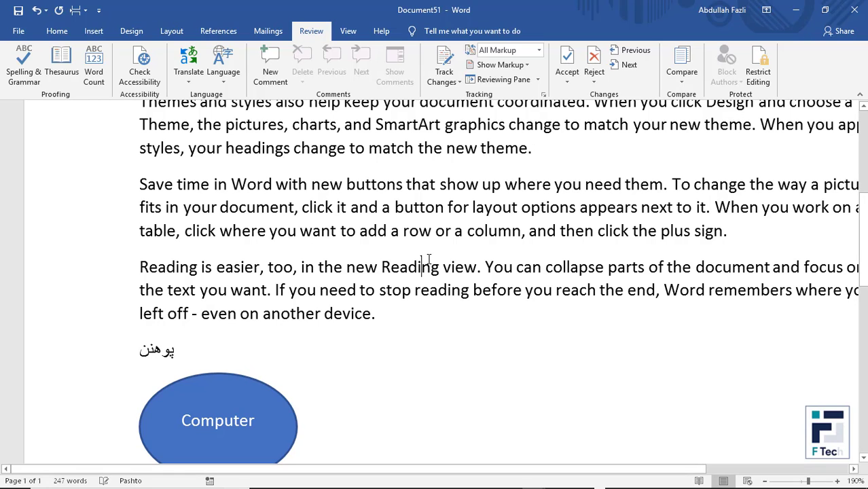
pyautogui.scroll(-1, 467, 197)
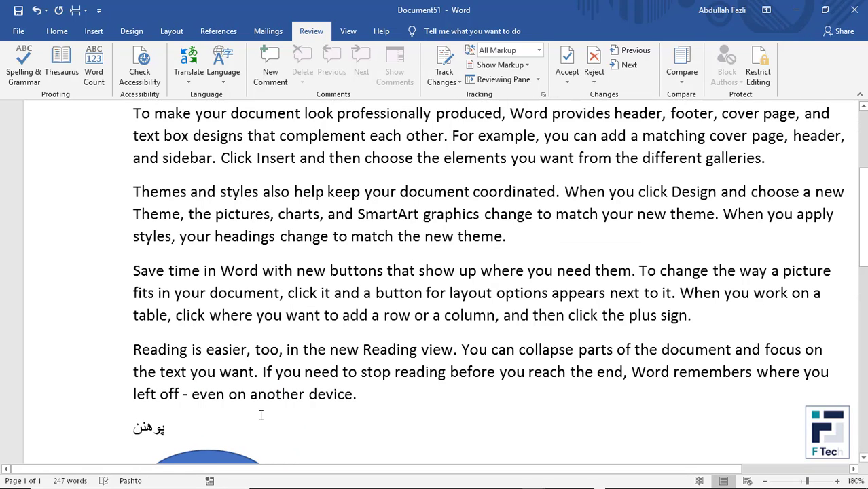
pyautogui.scroll(3, 305, 391)
pyautogui.scroll(-6, 306, 391)
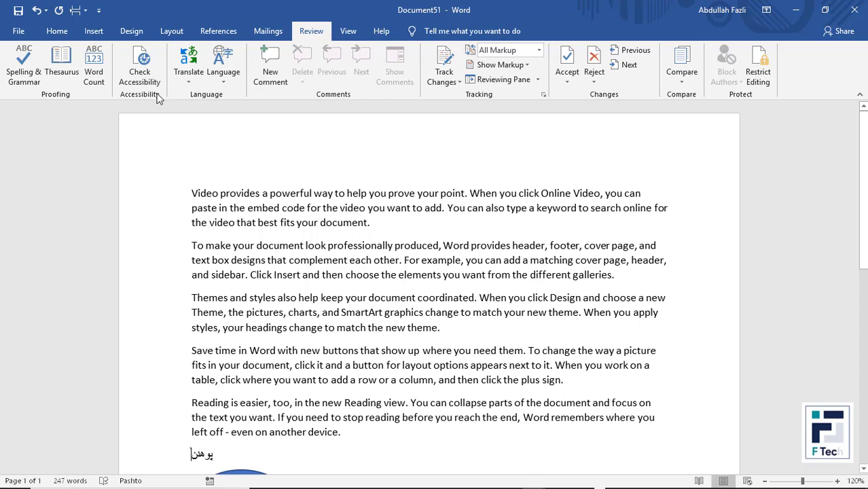
# Try to get the Pashto proofing tools from Word's language options, leaving the options unchanged
pyautogui.click(19, 30)
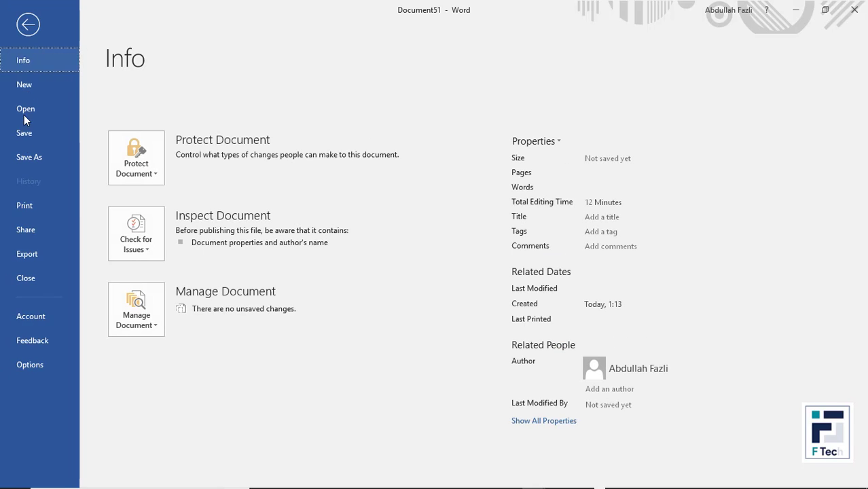
pyautogui.click(34, 368)
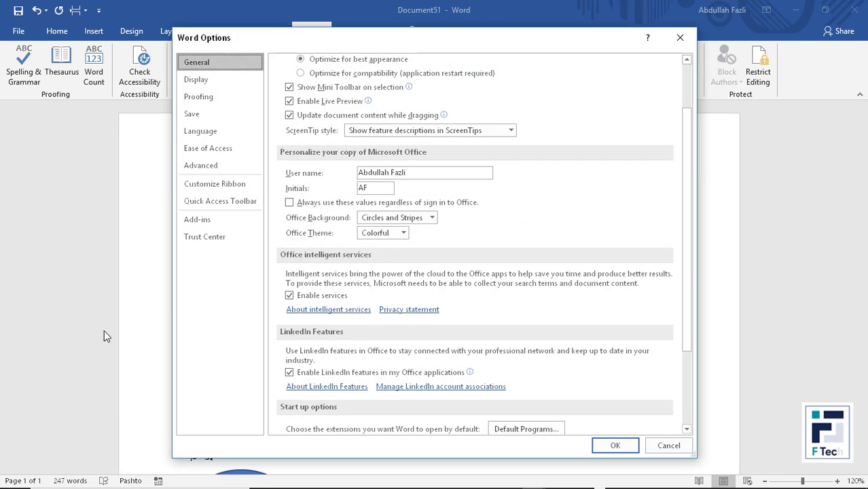
pyautogui.click(204, 133)
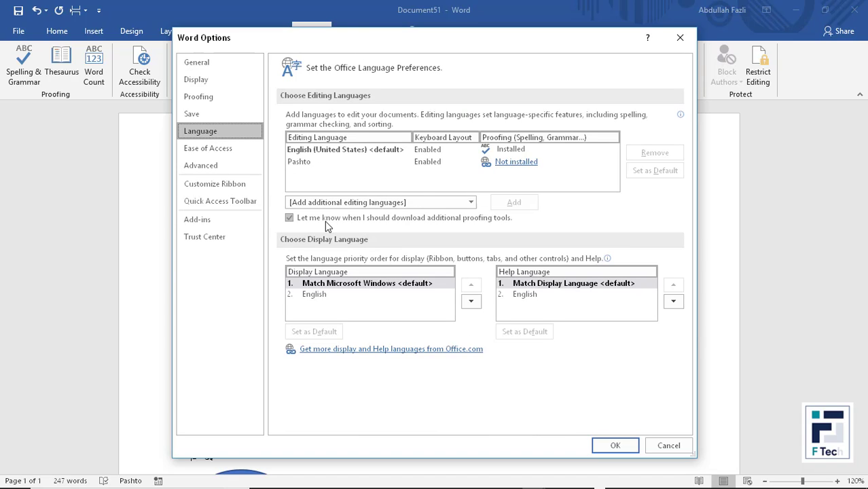
pyautogui.click(323, 163)
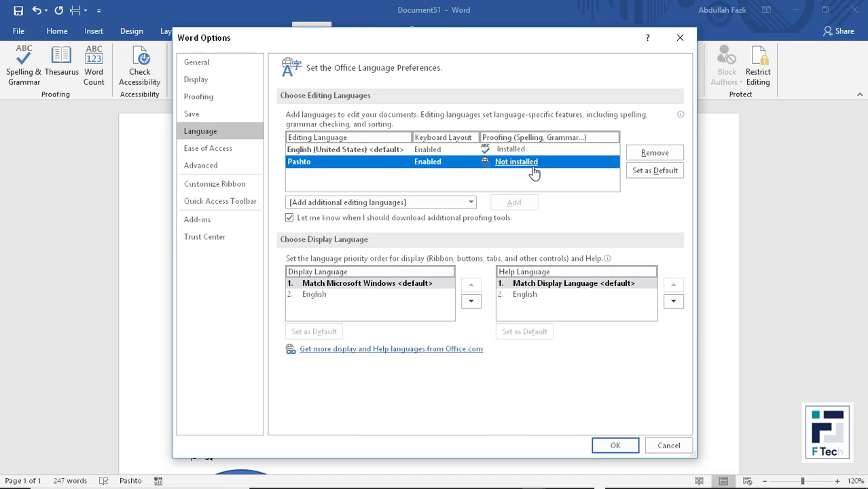
pyautogui.moveTo(516, 168)
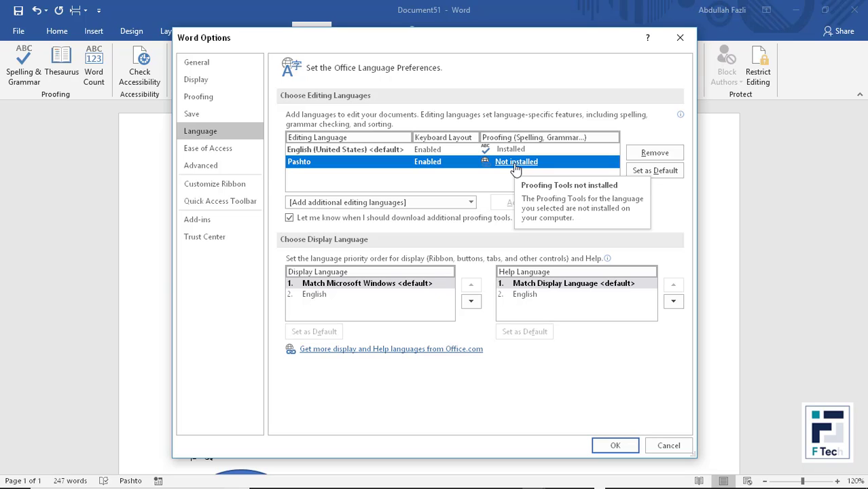
pyautogui.click(516, 166)
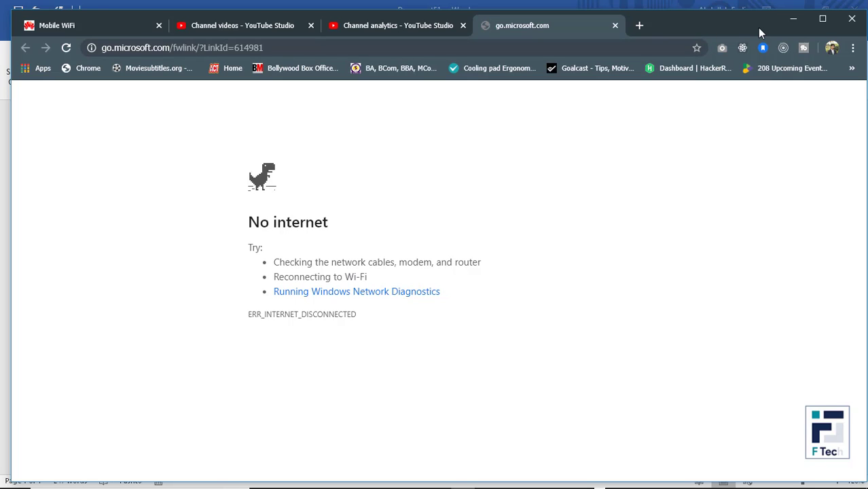
pyautogui.click(789, 19)
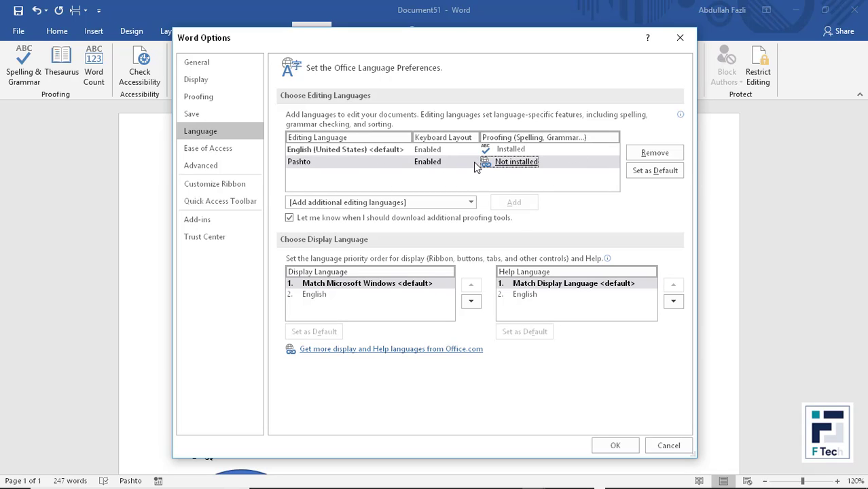
pyautogui.click(681, 37)
# Set the proofing language to English (United States) and make it the default
pyautogui.click(219, 79)
pyautogui.click(232, 98)
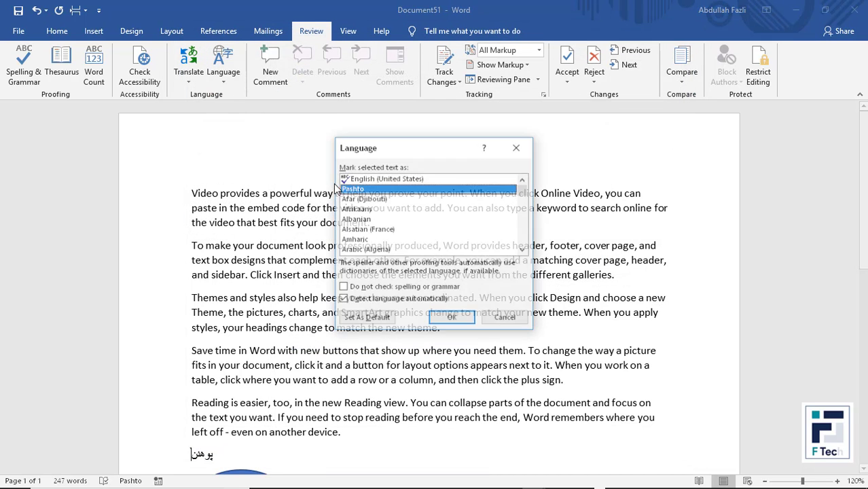
pyautogui.click(362, 179)
pyautogui.click(367, 318)
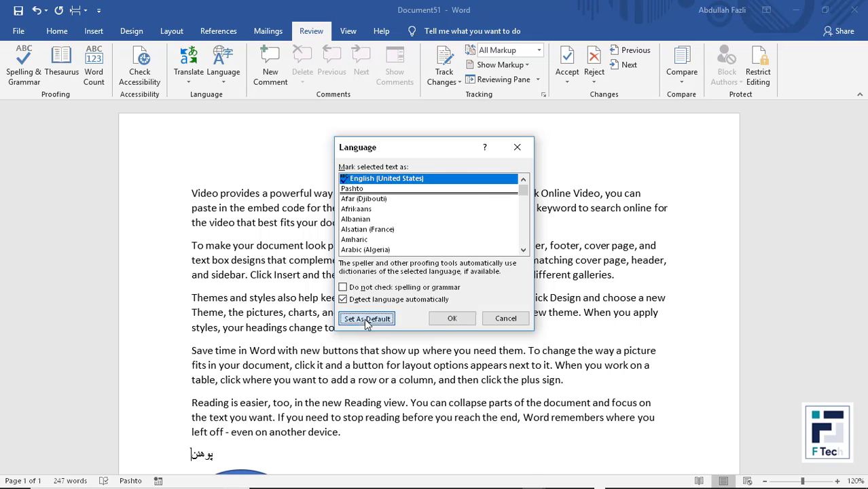
pyautogui.click(405, 239)
pyautogui.click(450, 318)
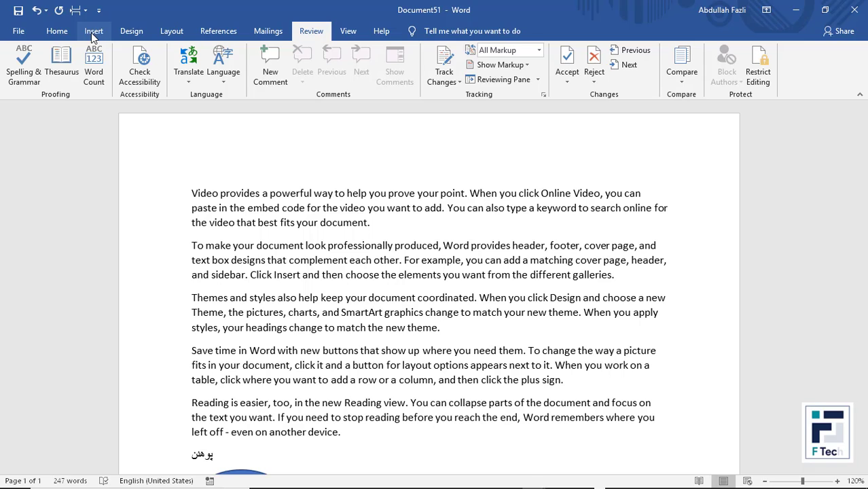
pyautogui.click(172, 32)
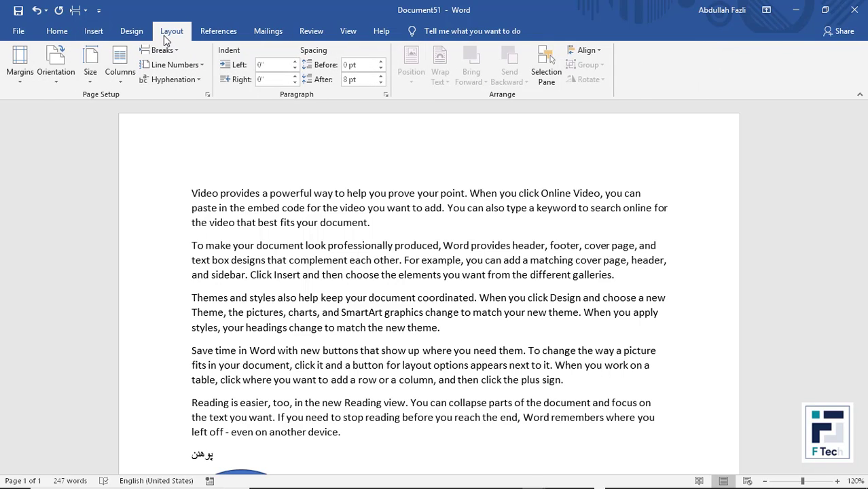
pyautogui.click(57, 30)
pyautogui.click(99, 31)
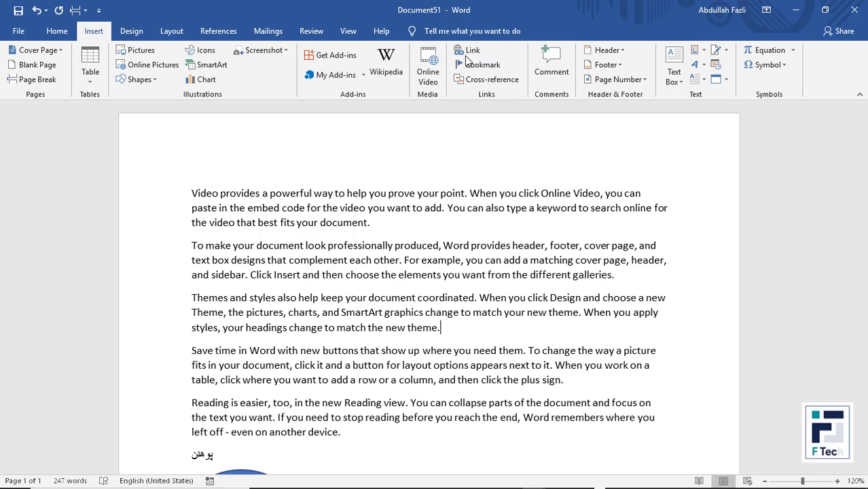
# Add the comment "sdfasdfsadf" to the words "best fits your document" in the first paragraph
pyautogui.click(321, 34)
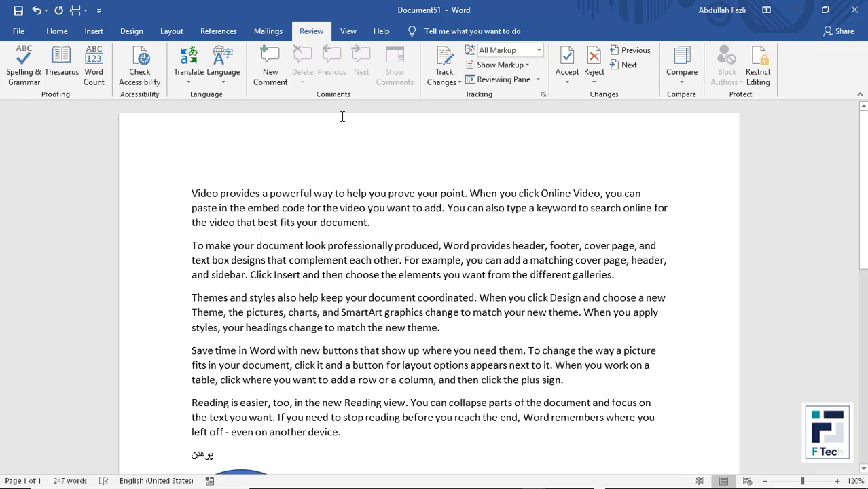
pyautogui.moveTo(369, 222); pyautogui.dragTo(261, 233)
pyautogui.click(373, 219)
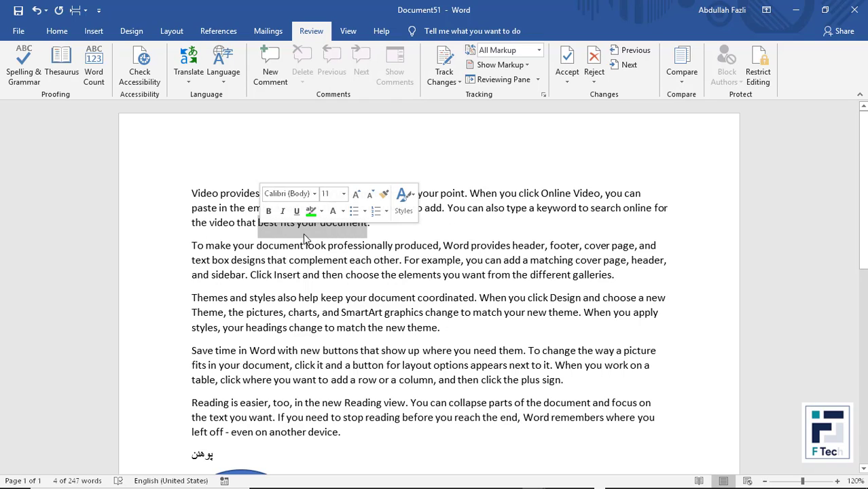
pyautogui.click(259, 70)
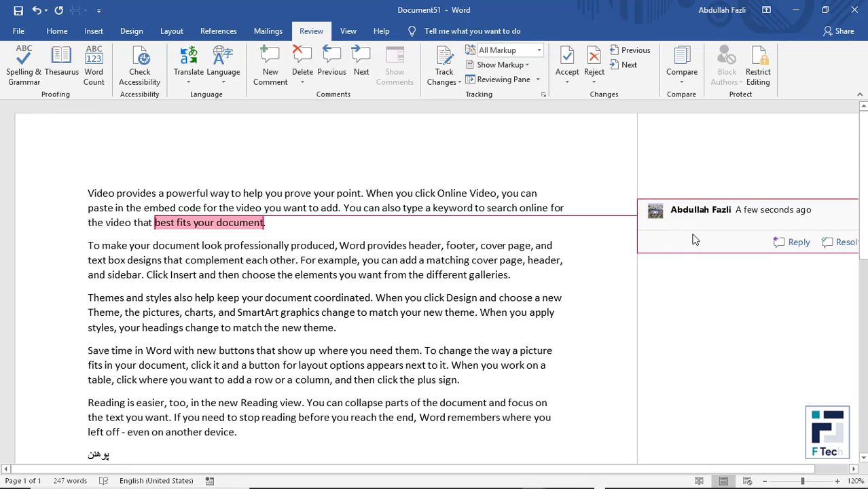
pyautogui.write('sdfasdfsadf')
# Add the comment "sdfsdf" to the word starting the sentence "When you click Design" in the "Themes and styles" paragraph
pyautogui.doubleClick(379, 297)
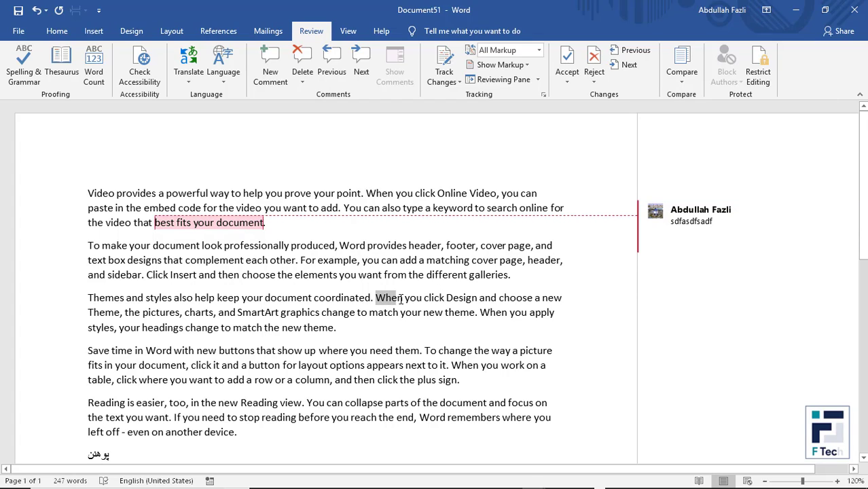
pyautogui.click(270, 68)
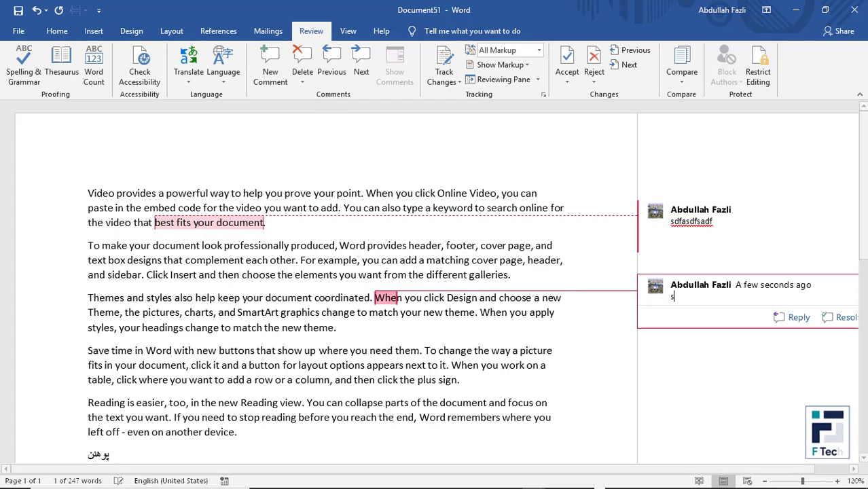
pyautogui.write('sdfsdf')
# Comment "asdfasdf" on the "Save time in Word" passage running from "them. To change the way" to "layout options", and return to the body text
pyautogui.moveTo(354, 364); pyautogui.dragTo(386, 357)
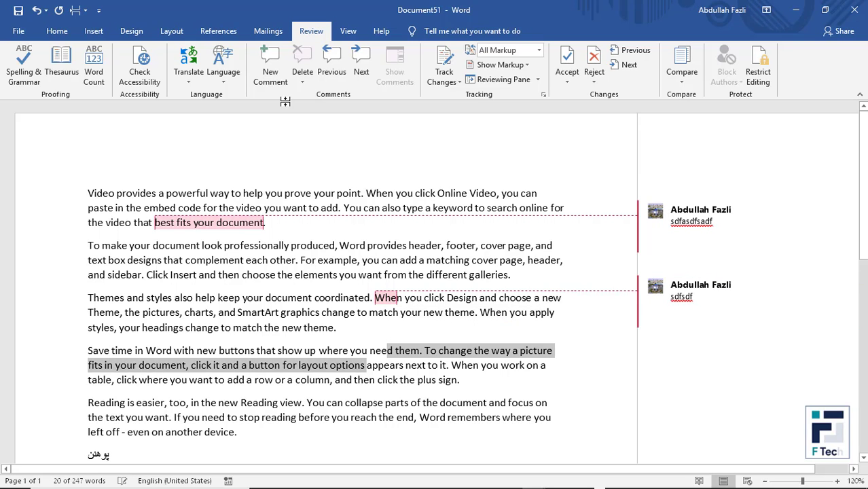
pyautogui.click(271, 68)
pyautogui.write('asdfasdf')
pyautogui.scroll(-3, 333, 320)
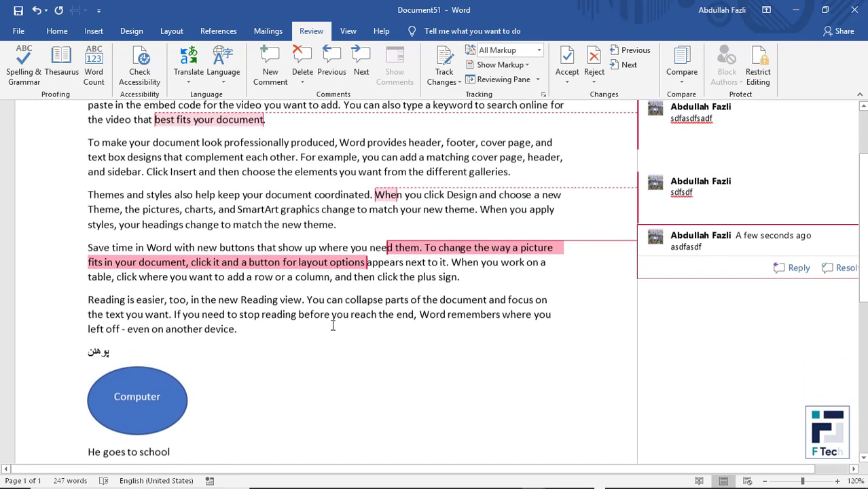
pyautogui.scroll(2, 476, 255)
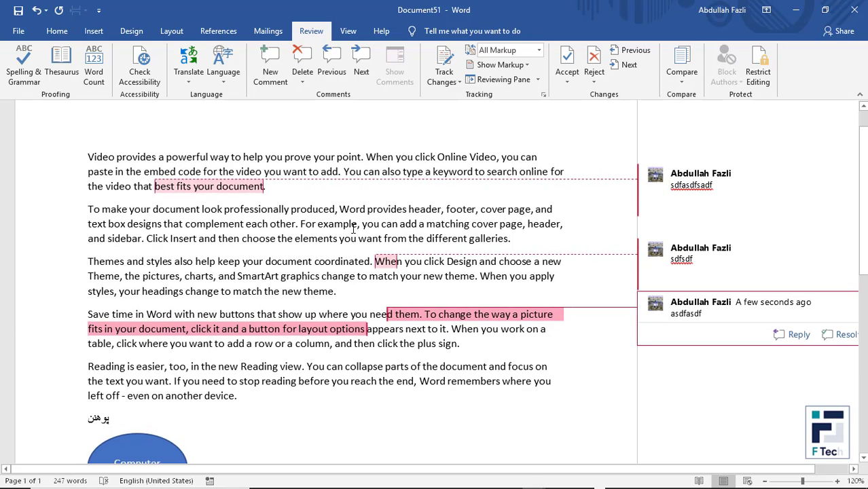
pyautogui.click(353, 228)
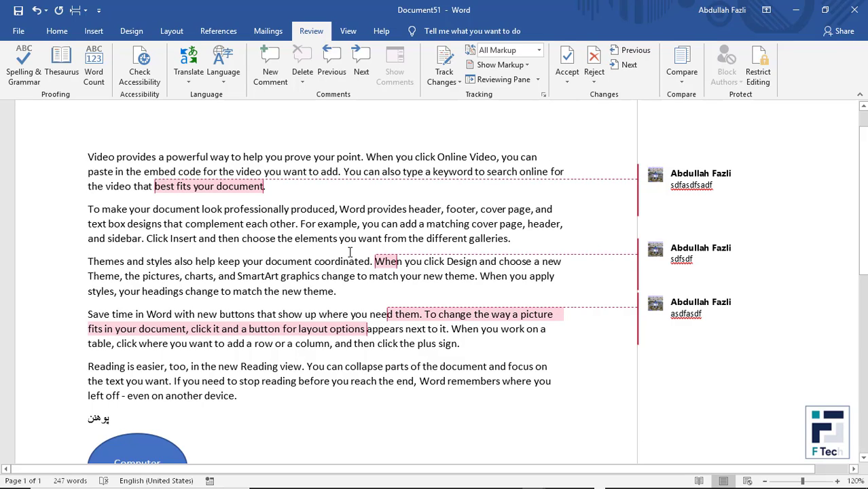
# Add the comment "asdfsadf" to the word "footer" in the second paragraph, and return to the body text
pyautogui.click(94, 31)
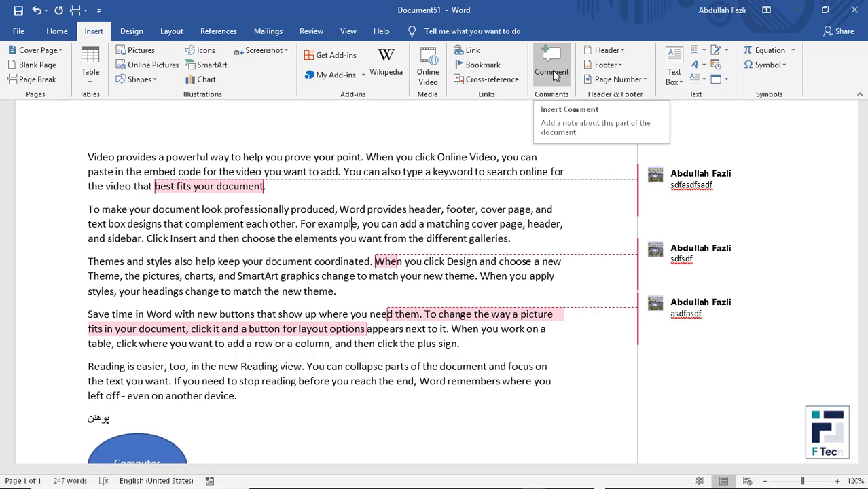
pyautogui.click(310, 31)
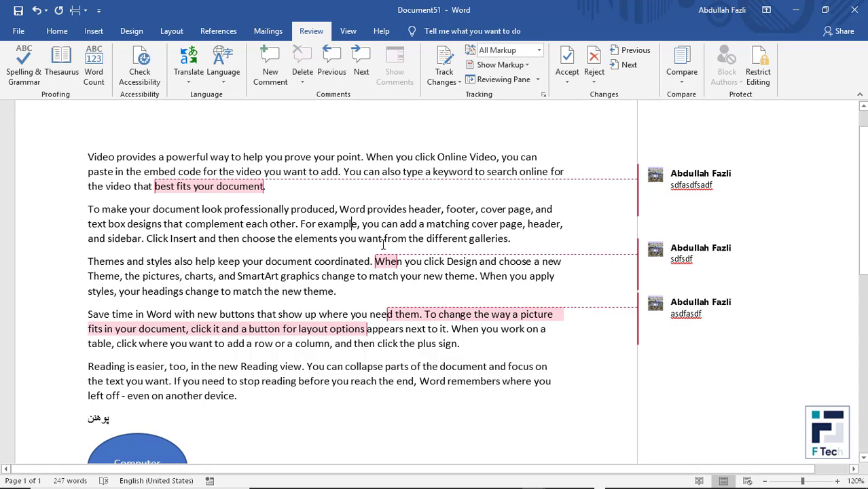
pyautogui.moveTo(481, 213); pyautogui.dragTo(441, 211)
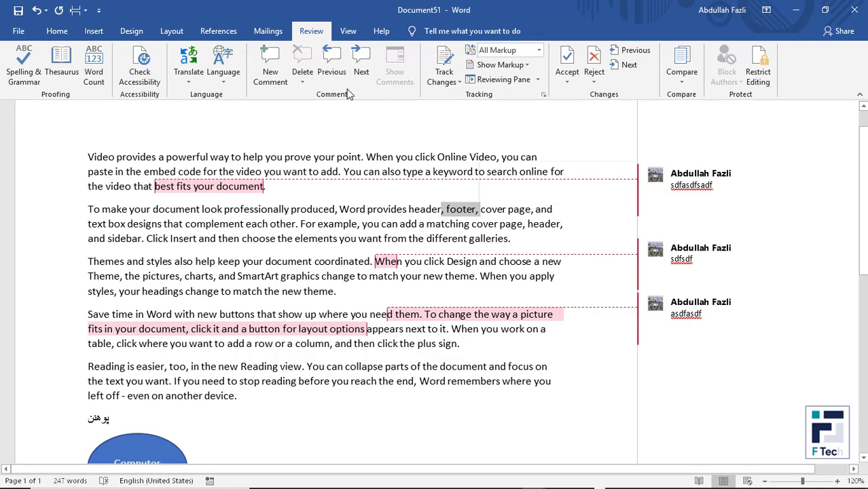
pyautogui.click(271, 71)
pyautogui.write('asdfsadf')
pyautogui.click(376, 208)
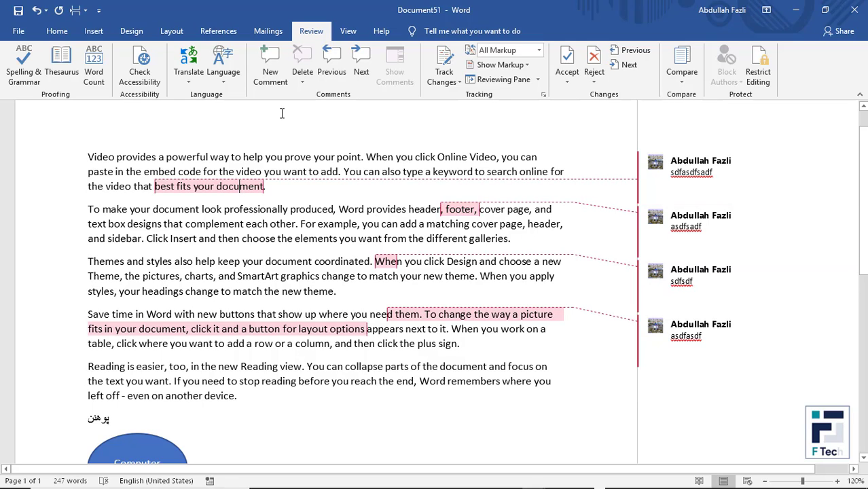
# Delete only the comment attached to the word "footer" in the second paragraph
pyautogui.click(303, 81)
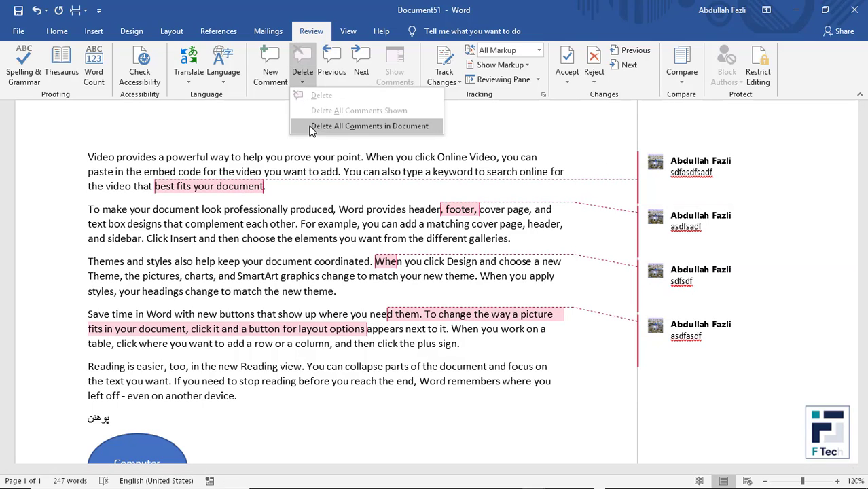
pyautogui.click(242, 187)
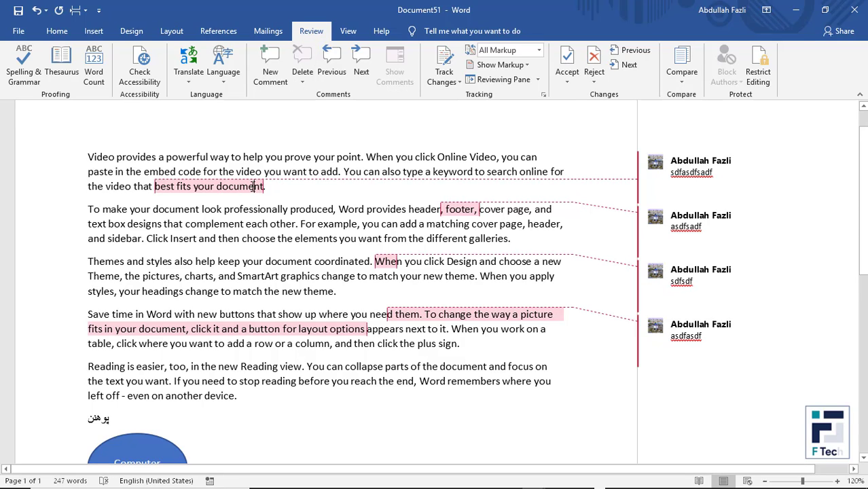
pyautogui.doubleClick(254, 187)
pyautogui.click(314, 191)
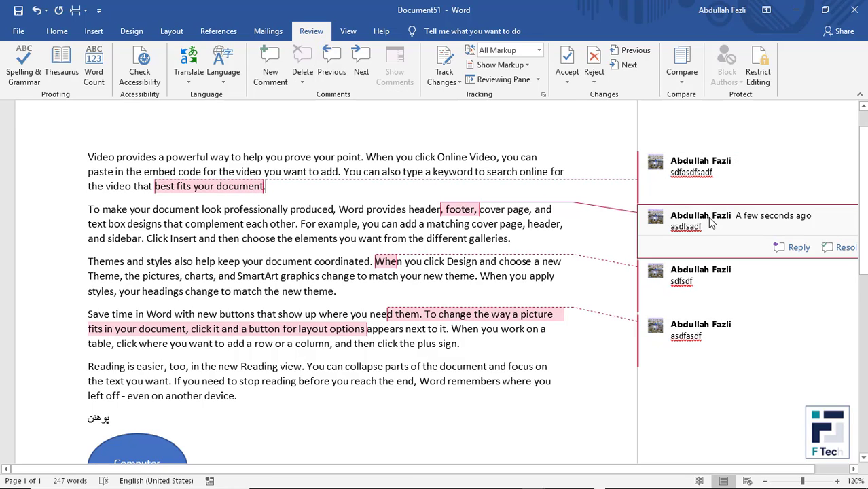
pyautogui.doubleClick(710, 226)
pyautogui.click(302, 82)
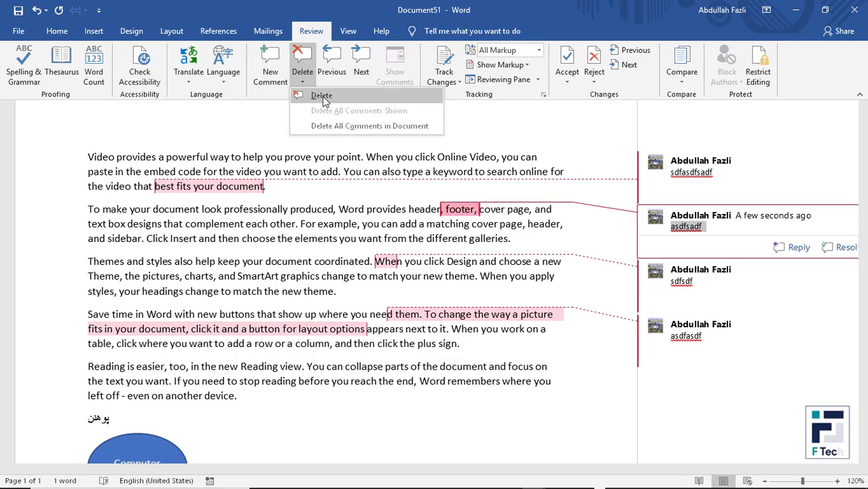
pyautogui.click(322, 96)
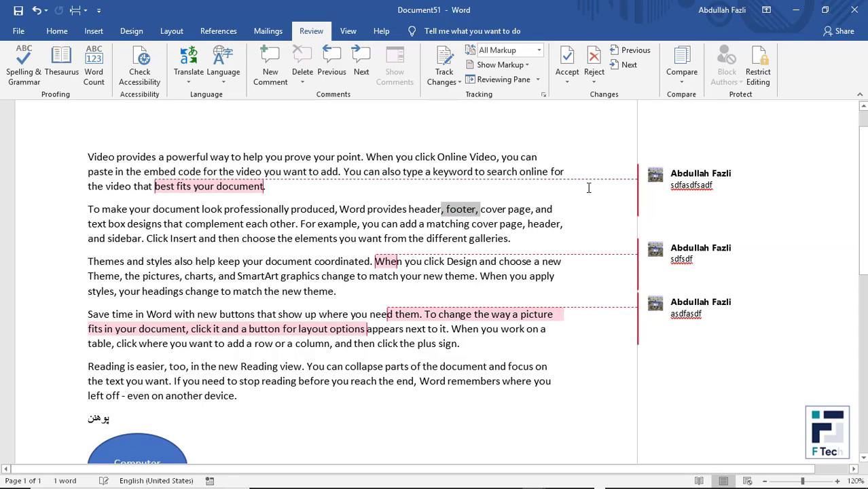
pyautogui.click(468, 209)
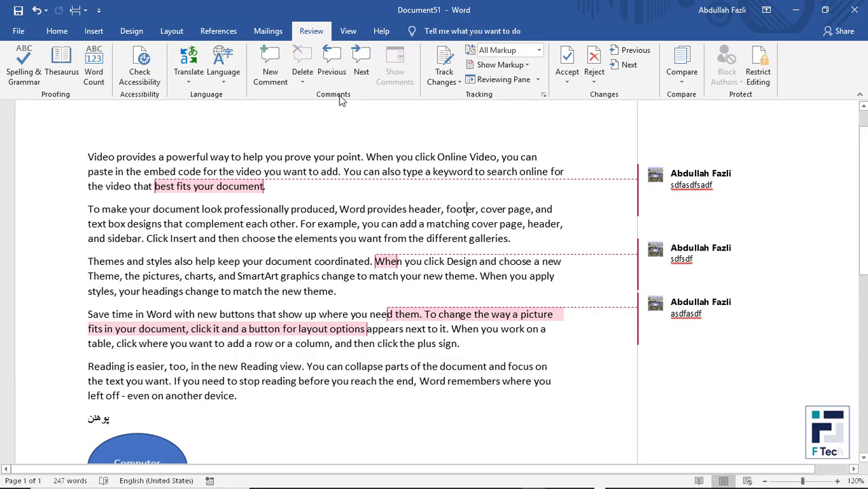
# Browse backward and forward through the document's comments with the Previous and Next comment commands
pyautogui.click(330, 59)
pyautogui.click(331, 59)
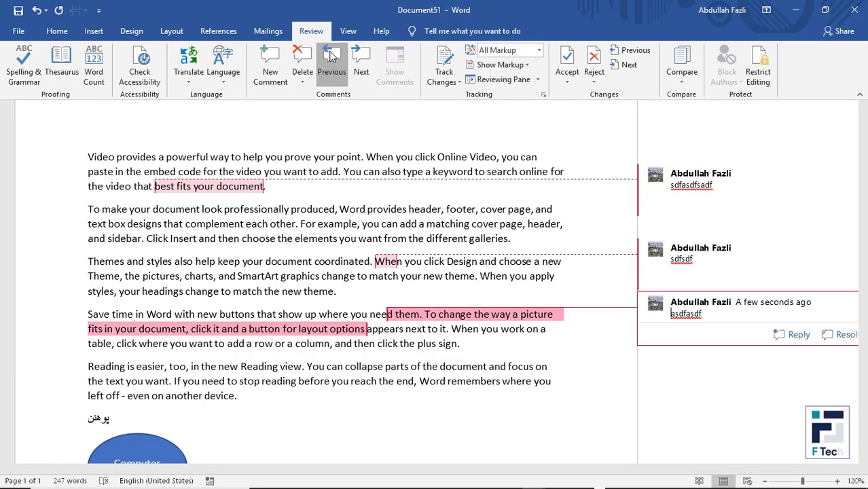
pyautogui.click(331, 59)
pyautogui.click(331, 59)
pyautogui.click(359, 59)
pyautogui.click(359, 59)
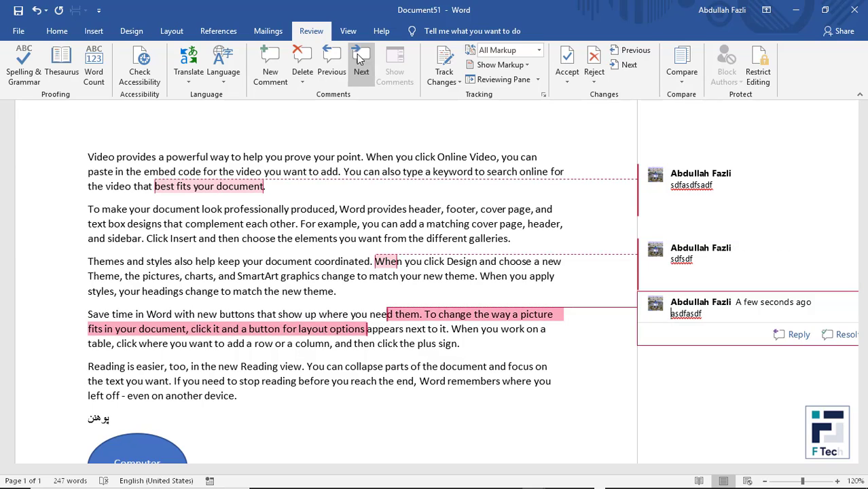
pyautogui.click(331, 59)
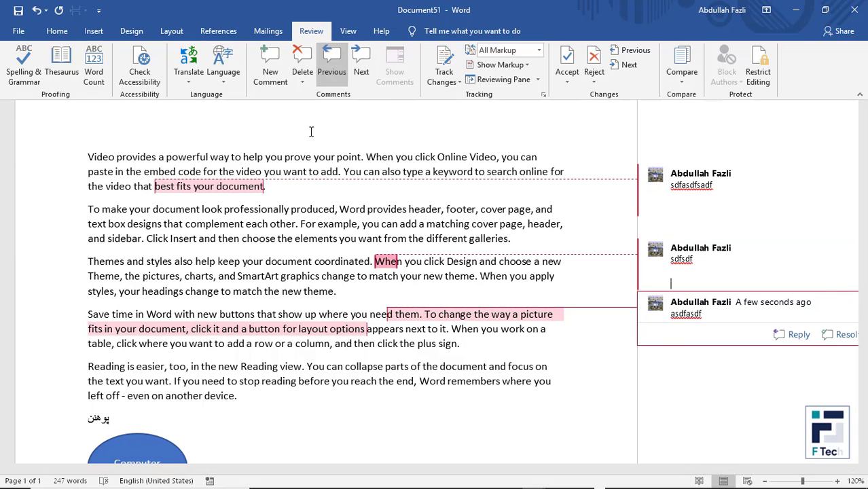
pyautogui.click(331, 65)
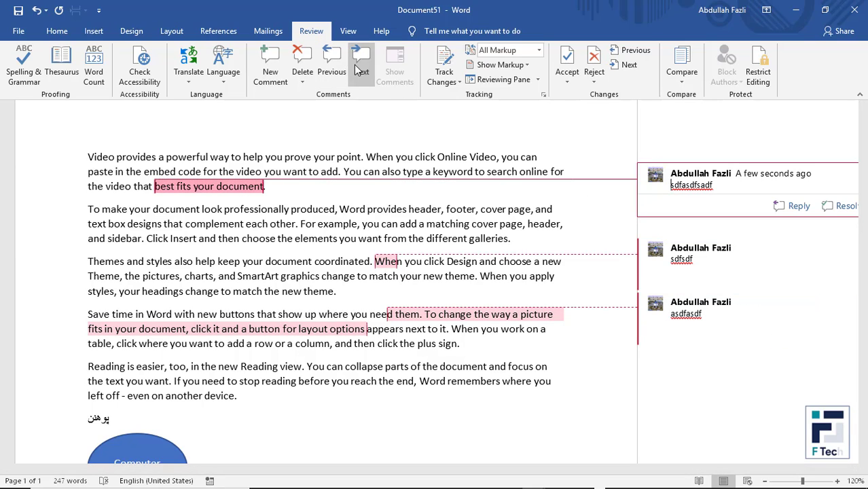
pyautogui.click(361, 65)
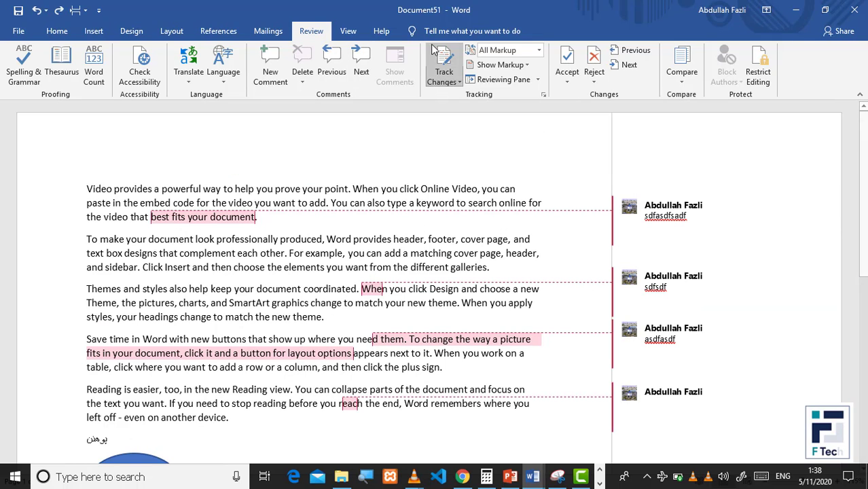
# Switch the review display to Simple Markup and toggle Show Comments several times, leaving the full comments displayed beside the text
pyautogui.click(537, 50)
pyautogui.click(506, 64)
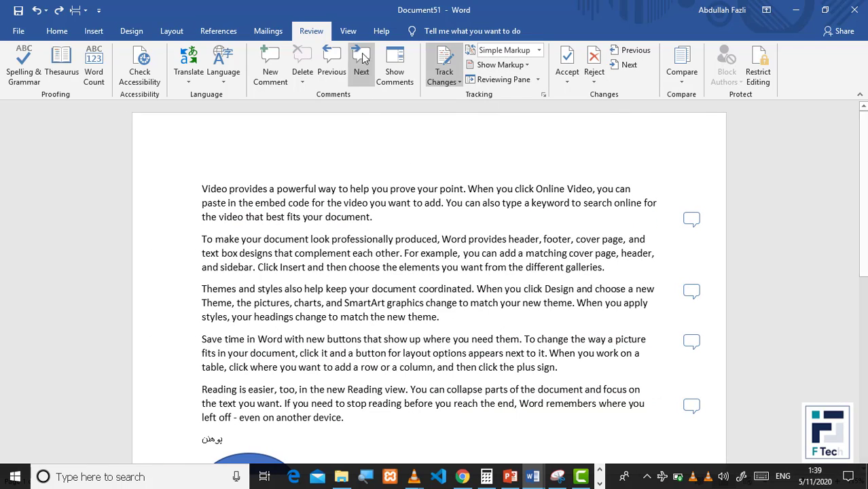
pyautogui.click(399, 53)
pyautogui.click(399, 53)
pyautogui.click(399, 53)
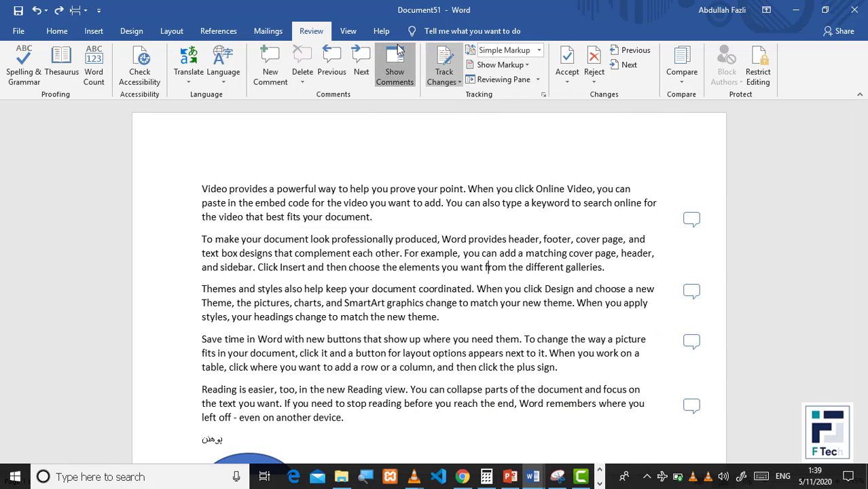
pyautogui.click(400, 50)
pyautogui.click(400, 50)
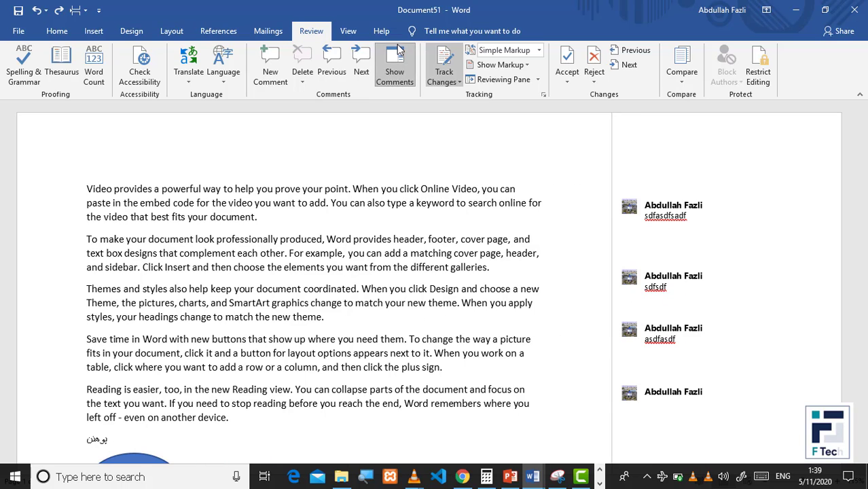
pyautogui.click(400, 50)
pyautogui.click(399, 51)
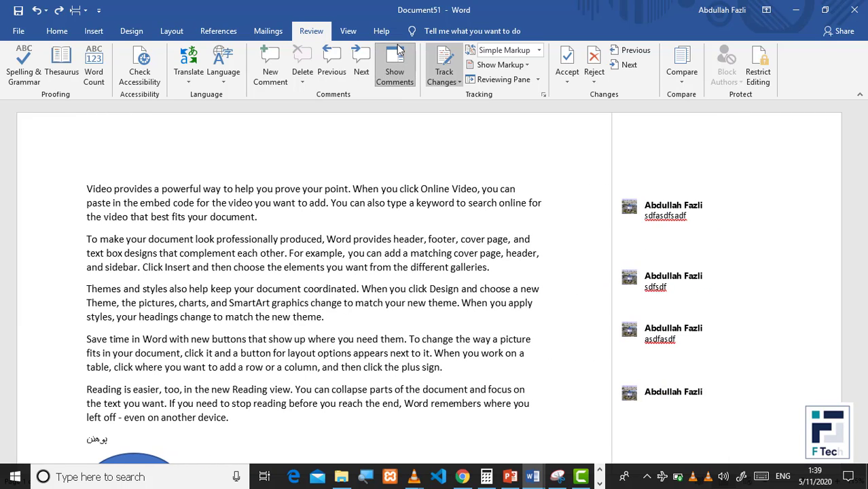